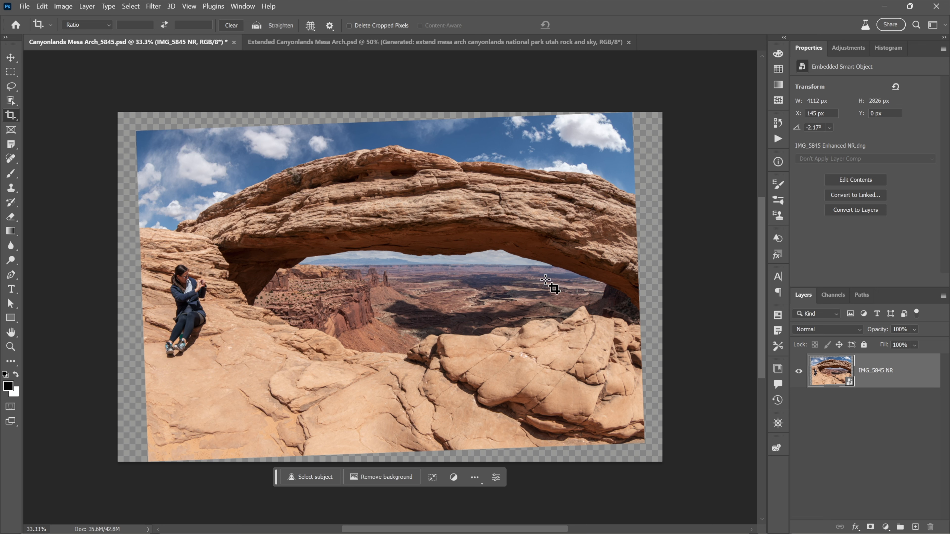
# Step: Load the IMG_5845 NR layer's outline as a selection and activate the Rectangular Marquee tool
pyautogui.keyDown('ctrl'); pyautogui.click(831, 370); pyautogui.keyUp('ctrl')
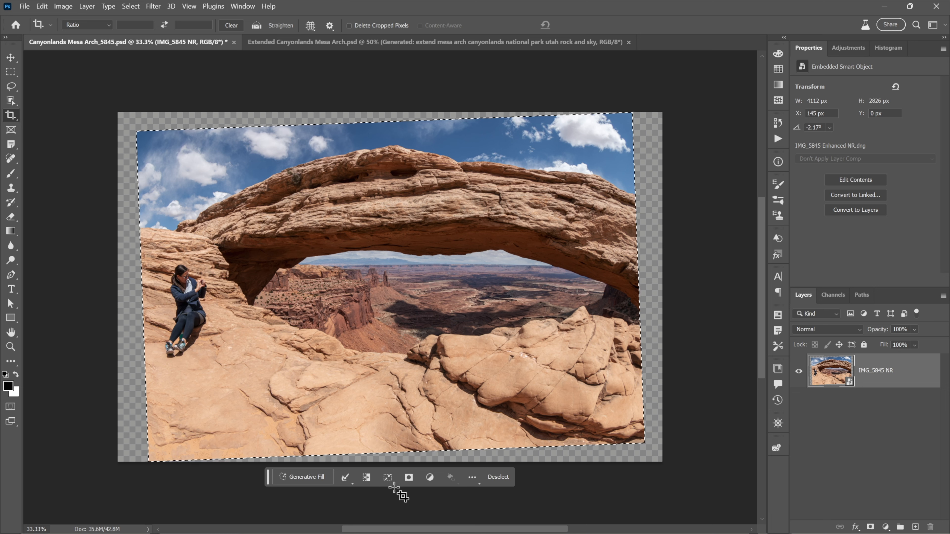
pyautogui.click(472, 477)
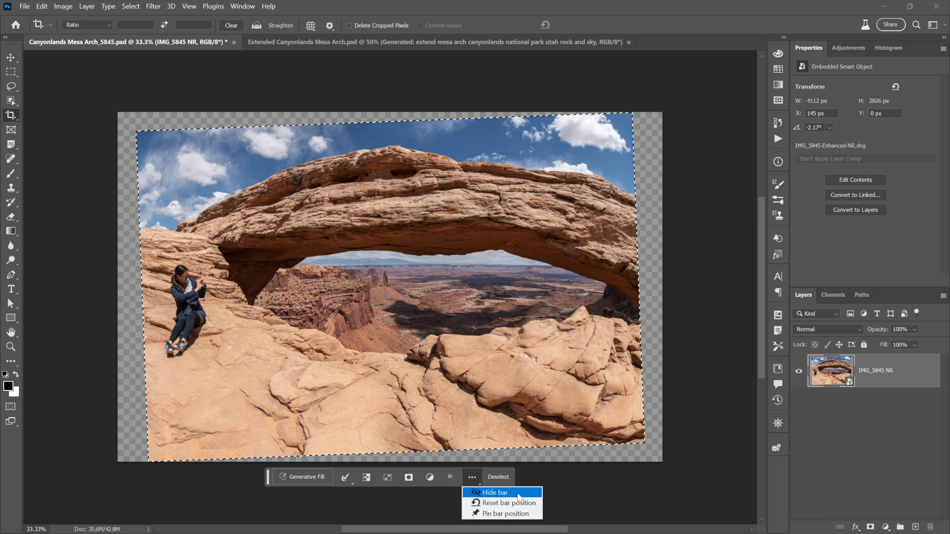
pyautogui.press('Escape')
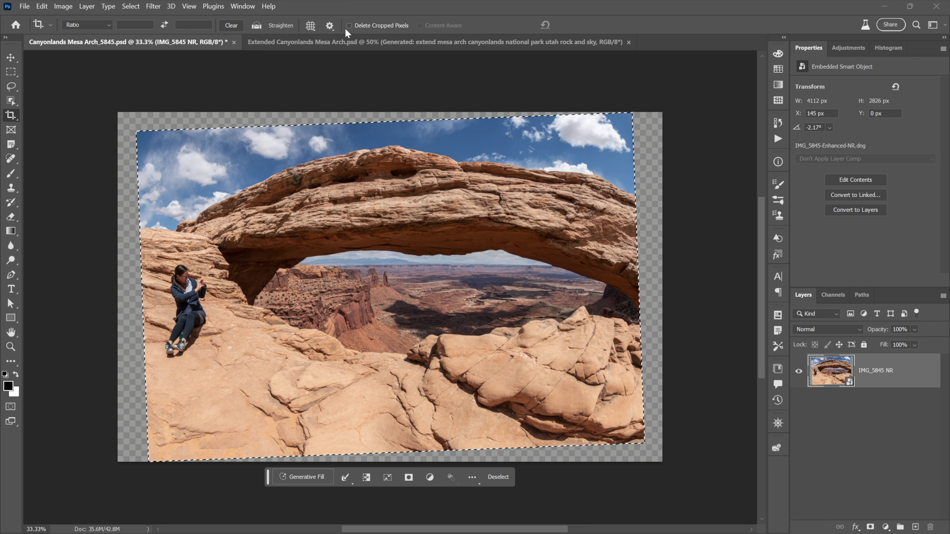
pyautogui.click(12, 73)
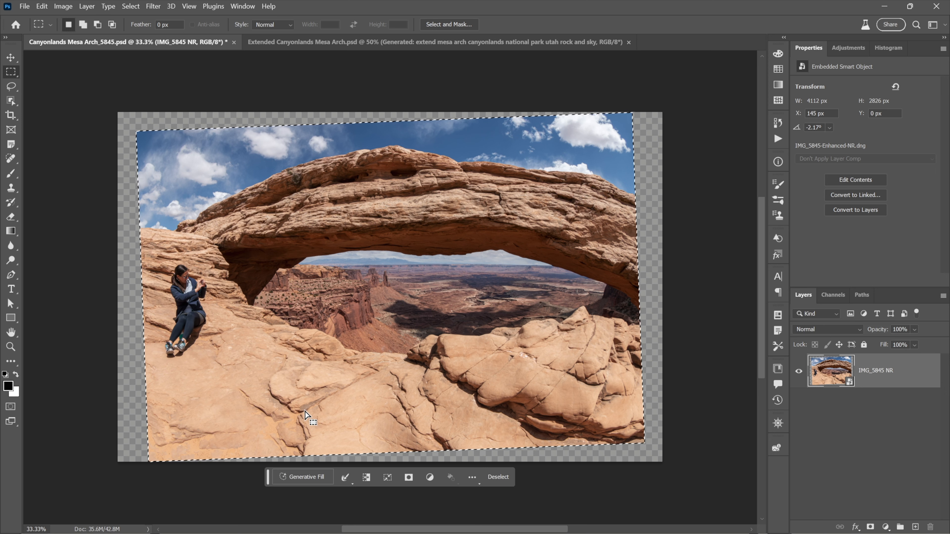
pyautogui.click(242, 6)
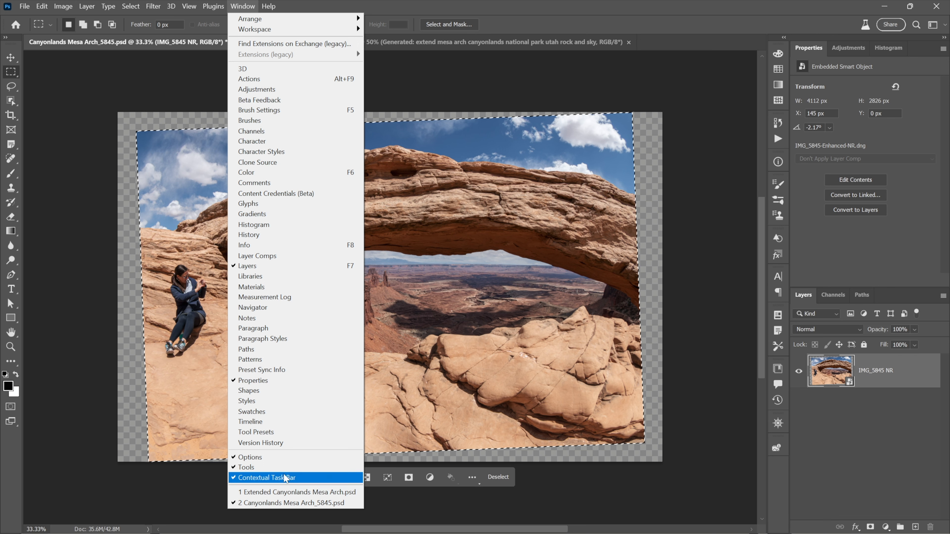
pyautogui.press('Escape')
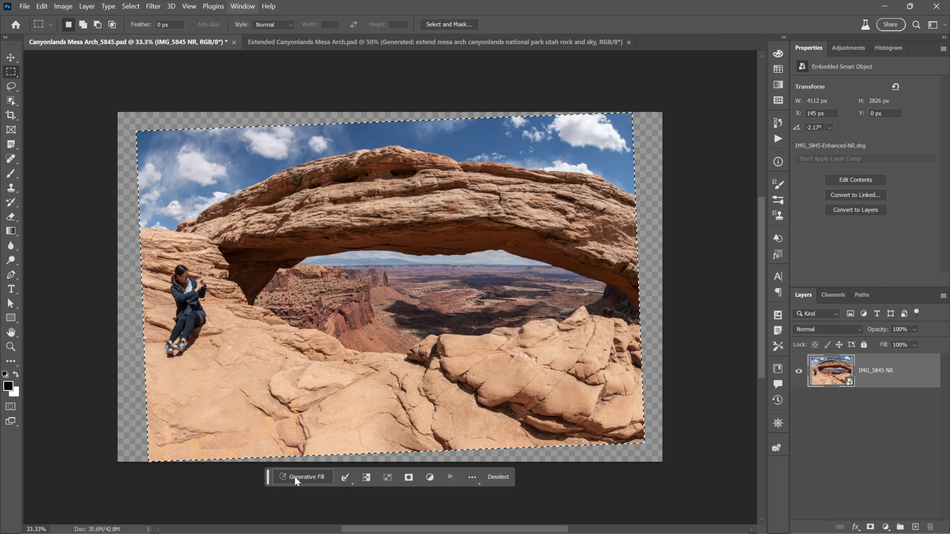
# Step: Contract the selection by 10 pixels and invert it so it covers the empty canvas borders
pyautogui.click(347, 479)
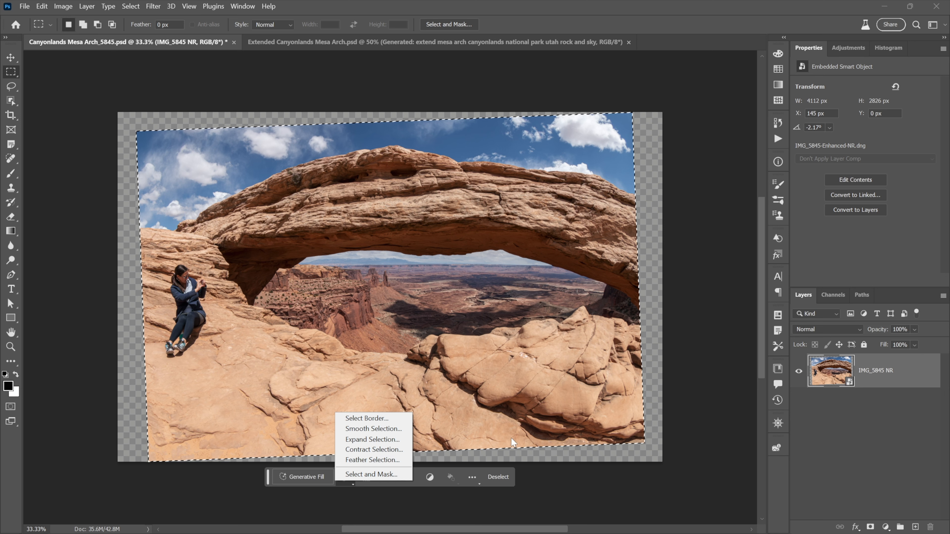
pyautogui.click(373, 450)
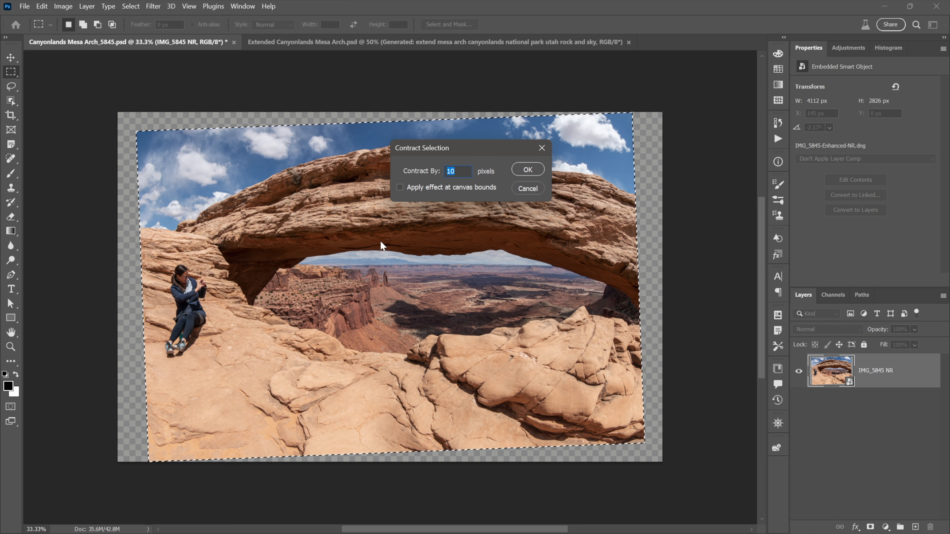
pyautogui.click(517, 172)
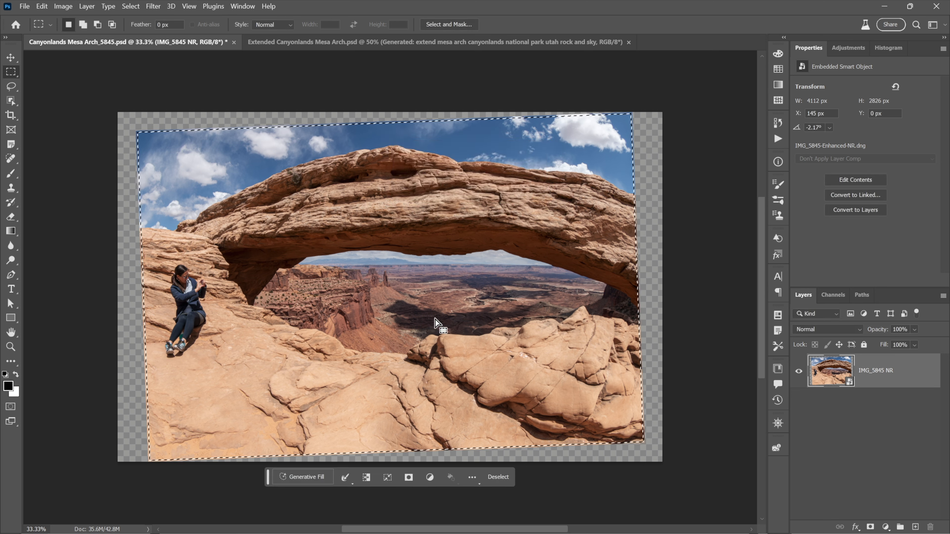
pyautogui.click(366, 478)
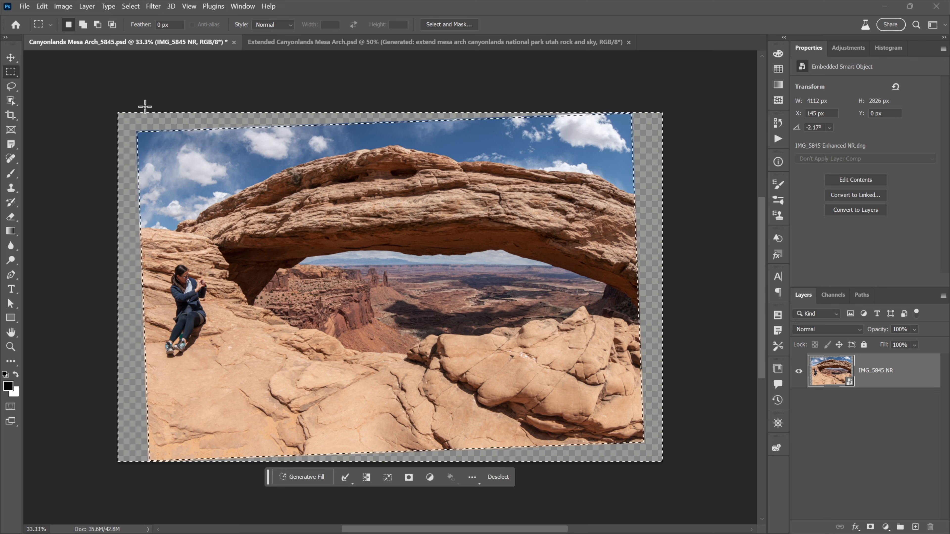
# Step: Run Generative Fill on the selected borders with the prompt "extend mesa arch canyonlands national park utah rock and sky"
pyautogui.click(42, 7)
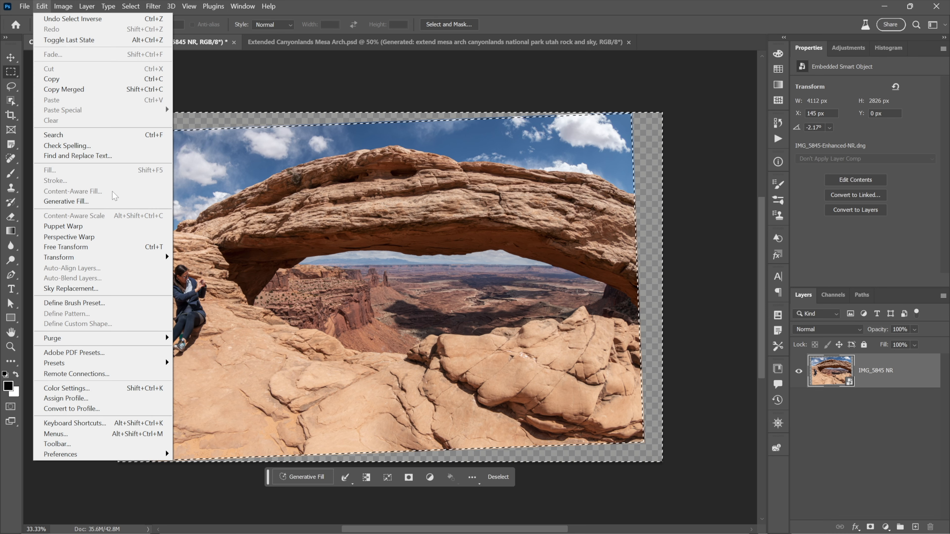
pyautogui.click(93, 201)
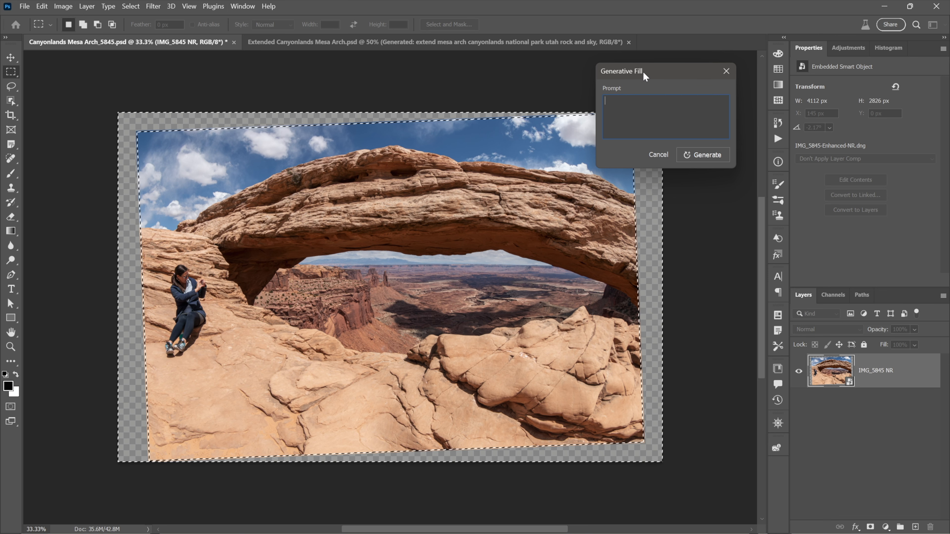
pyautogui.write('extend mesa arch canyonlands national park utah rock and sky')
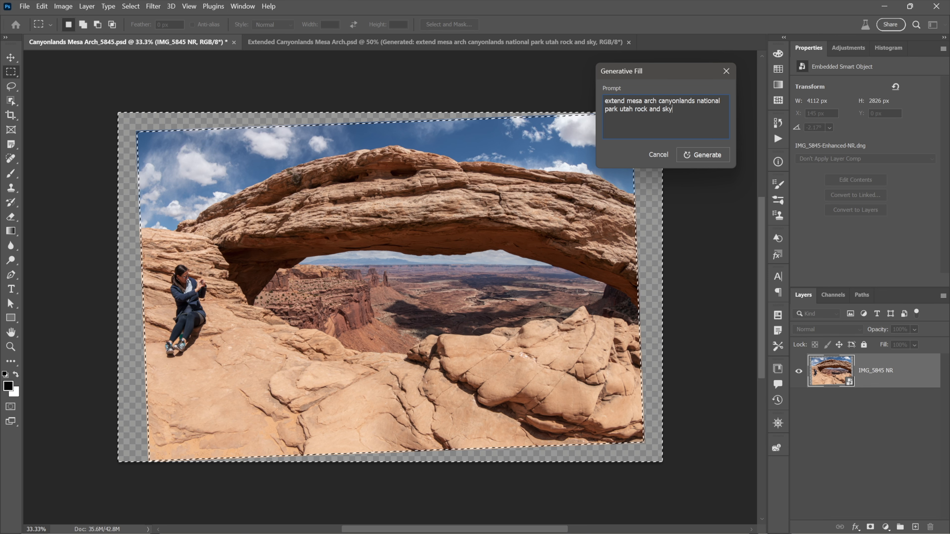
pyautogui.moveTo(624, 101); pyautogui.dragTo(672, 109)
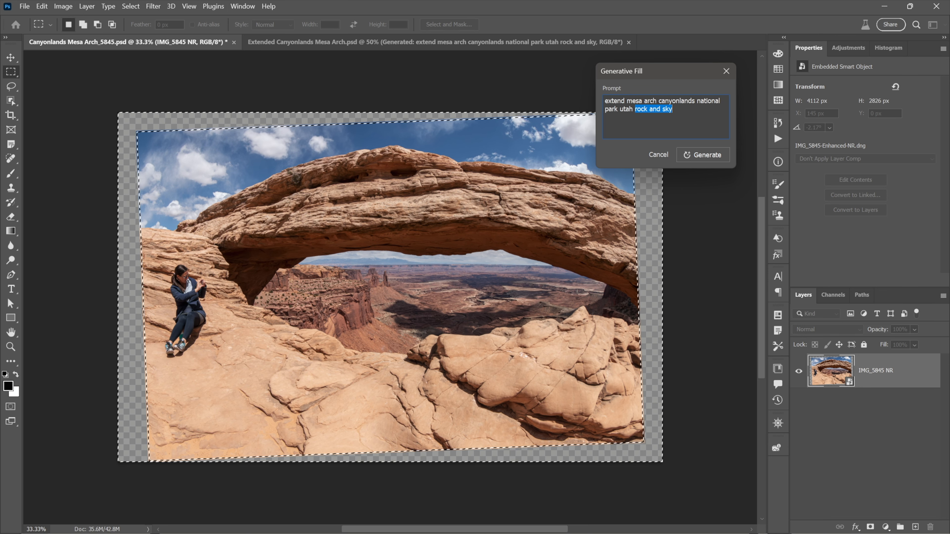
pyautogui.click(704, 155)
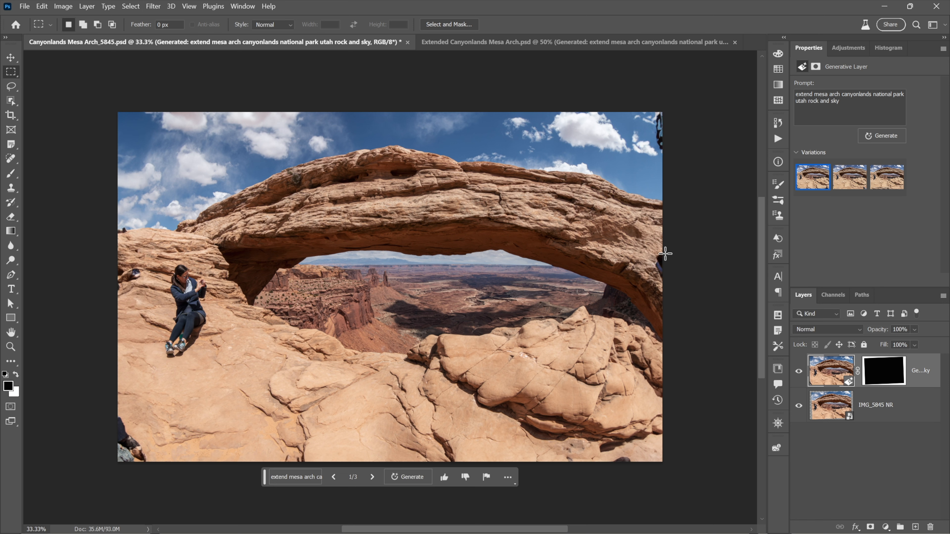
# Step: Compare the three generated variations of the extended borders, ending on the third one
pyautogui.click(849, 189)
pyautogui.click(884, 189)
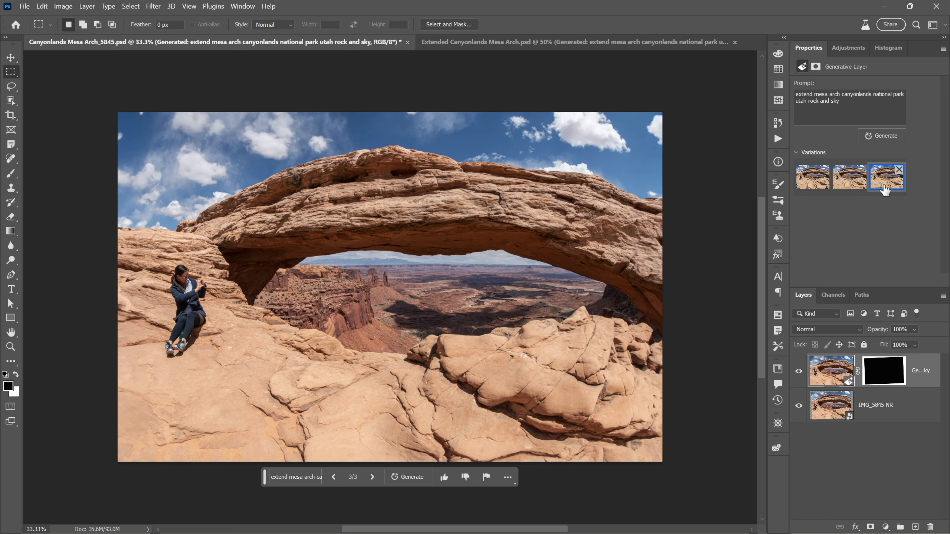
pyautogui.moveTo(815, 187)
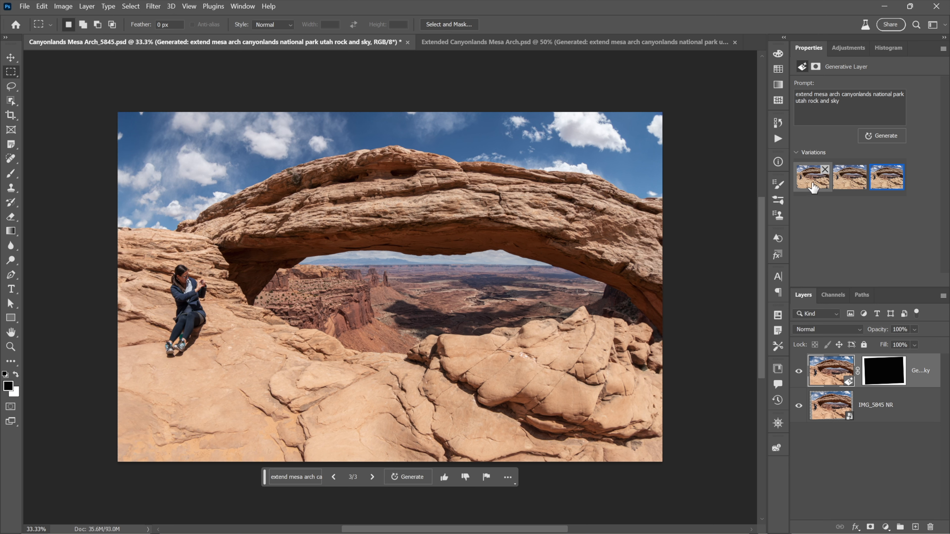
pyautogui.click(813, 188)
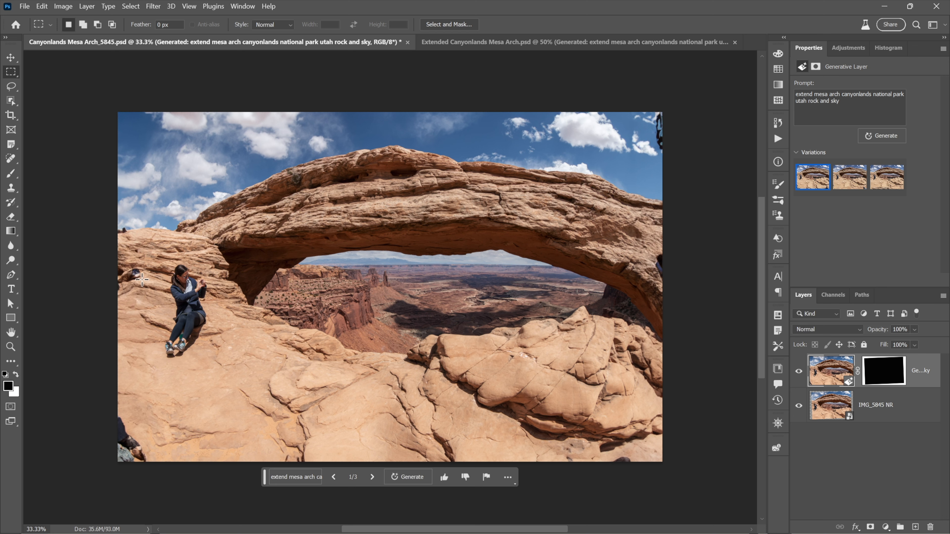
pyautogui.click(850, 180)
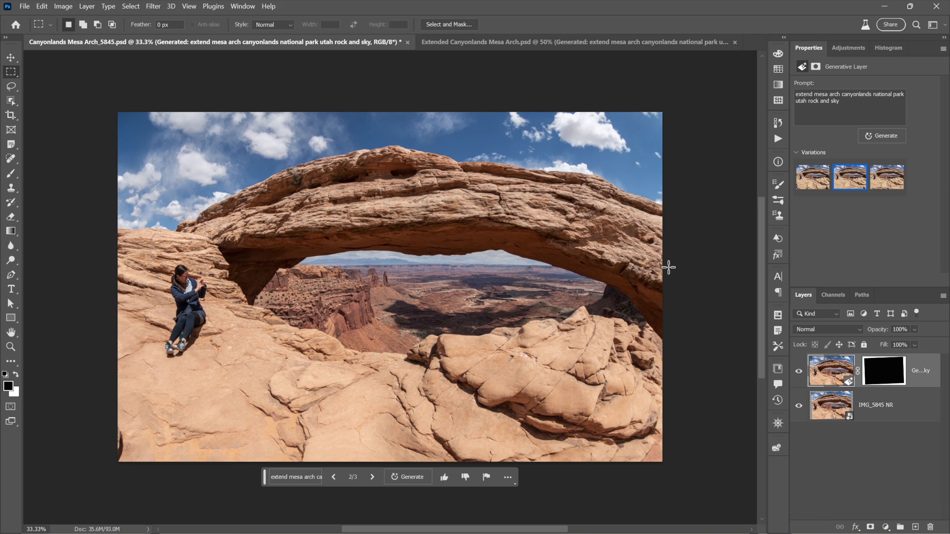
pyautogui.click(886, 180)
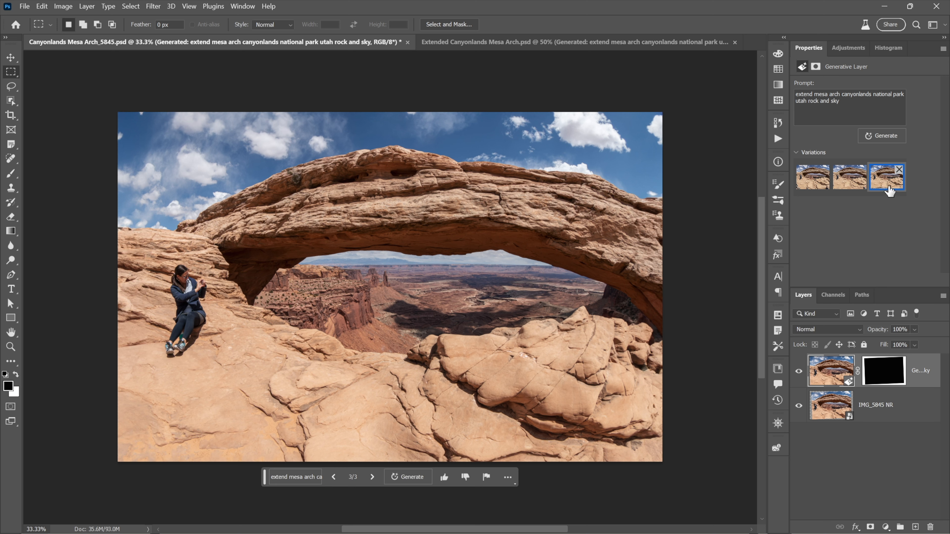
# Step: Append ", limestone, no people, no trees, no branches" to the generative layer's prompt and generate new variations
pyautogui.click(849, 112)
pyautogui.write(',')
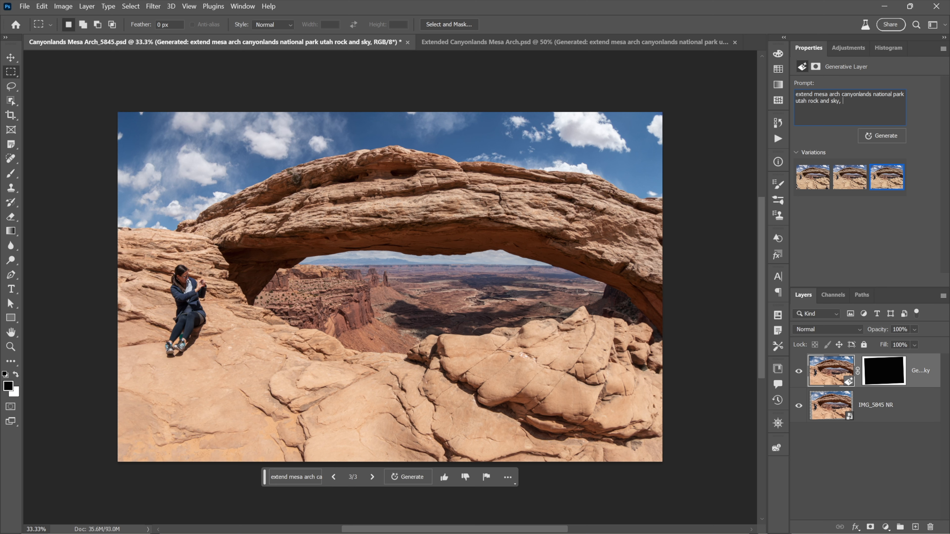
pyautogui.write('limestone, no people, no trees, no branches')
pyautogui.click(883, 137)
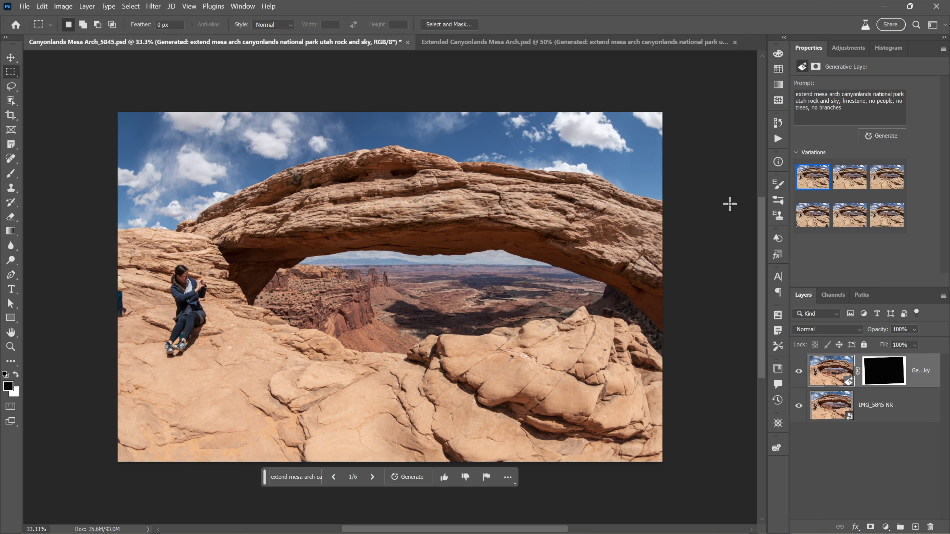
# Step: Review the second and third new variations and choose the sixth variation for the generative layer
pyautogui.click(844, 187)
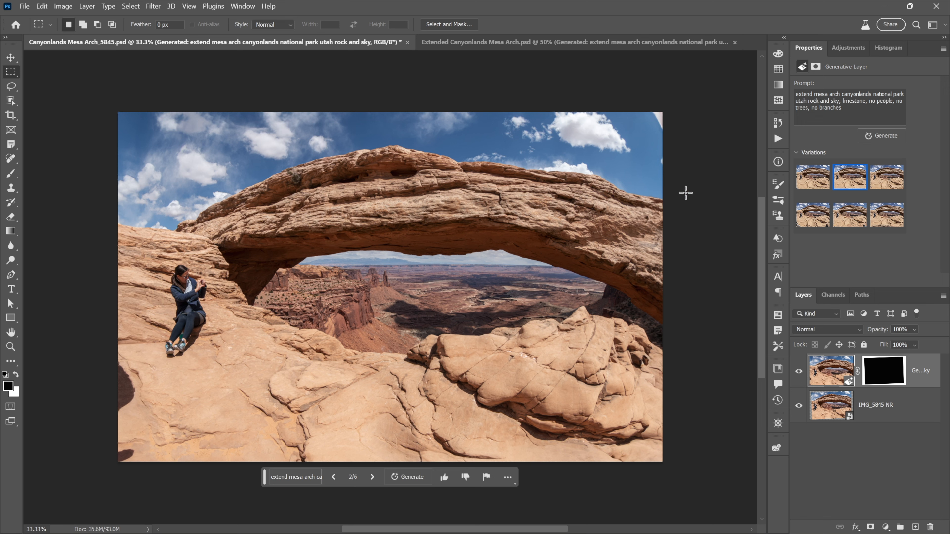
pyautogui.click(880, 185)
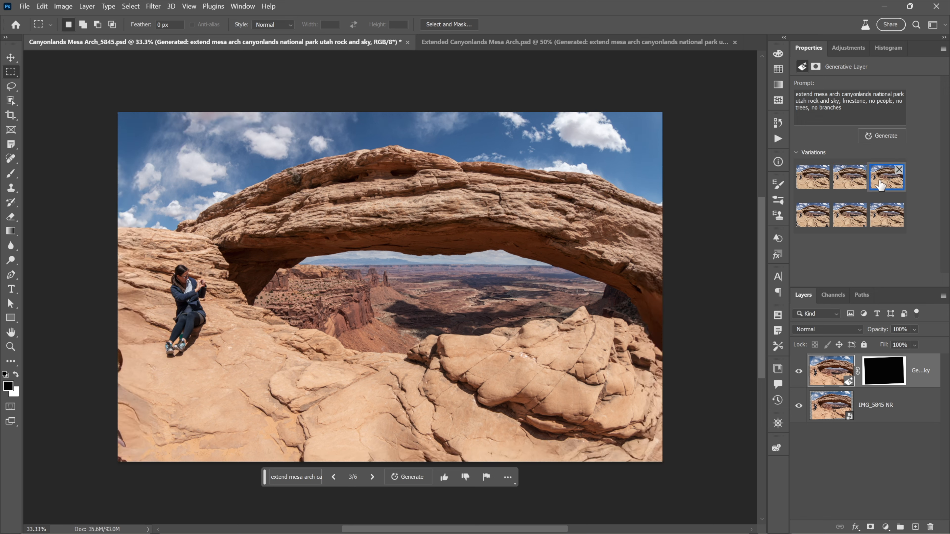
pyautogui.click(881, 224)
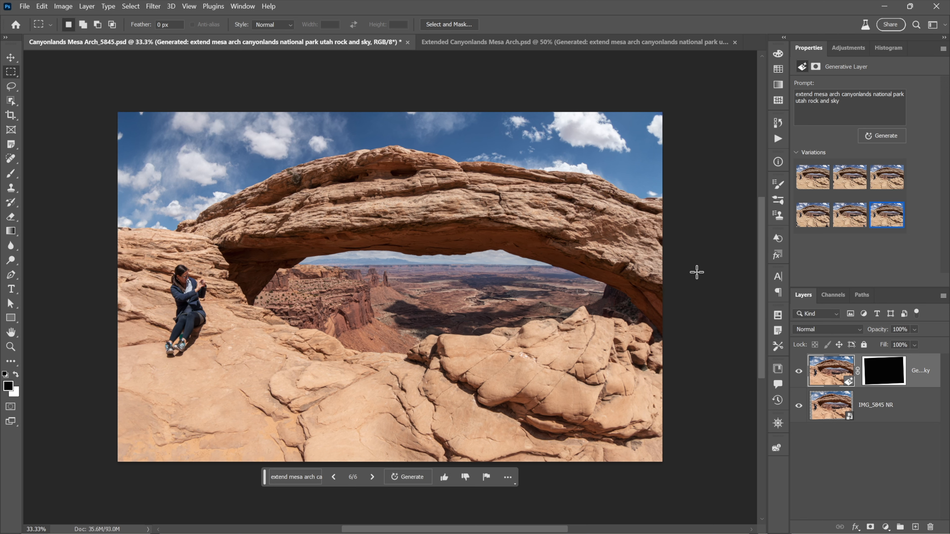
# Step: Examine the photo's right edge up close with the generative layer hidden and shown to compare the filled area
pyautogui.keyDown('ctrl'); pyautogui.click(659, 260); pyautogui.keyUp('ctrl')
pyautogui.keyDown('ctrl'); pyautogui.click(658, 259); pyautogui.keyUp('ctrl')
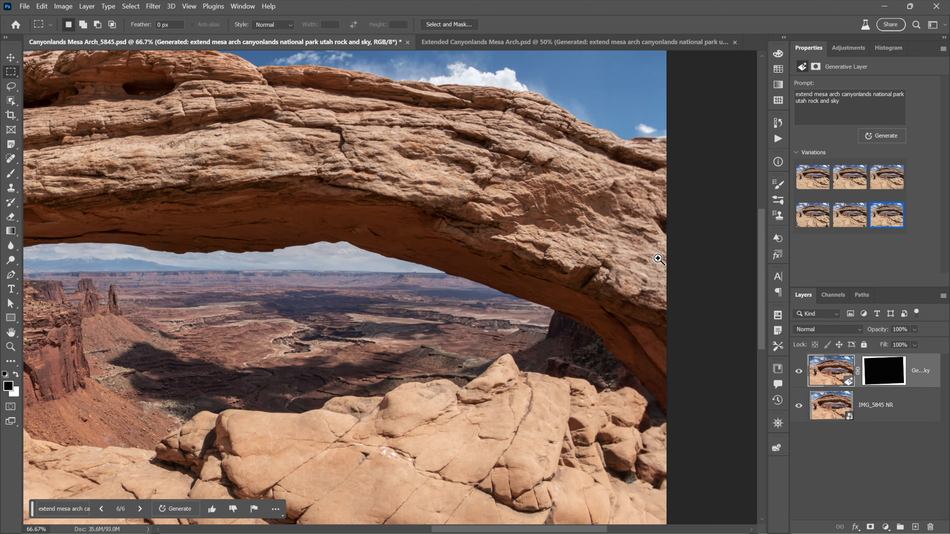
pyautogui.keyDown('ctrl'); pyautogui.click(638, 255); pyautogui.keyUp('ctrl')
pyautogui.moveTo(594, 233); pyautogui.dragTo(589, 331)
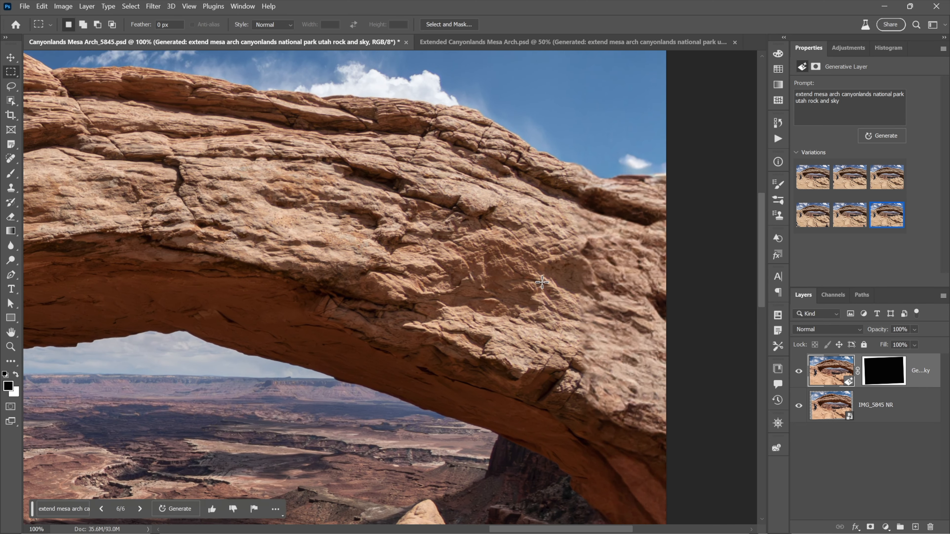
pyautogui.click(799, 372)
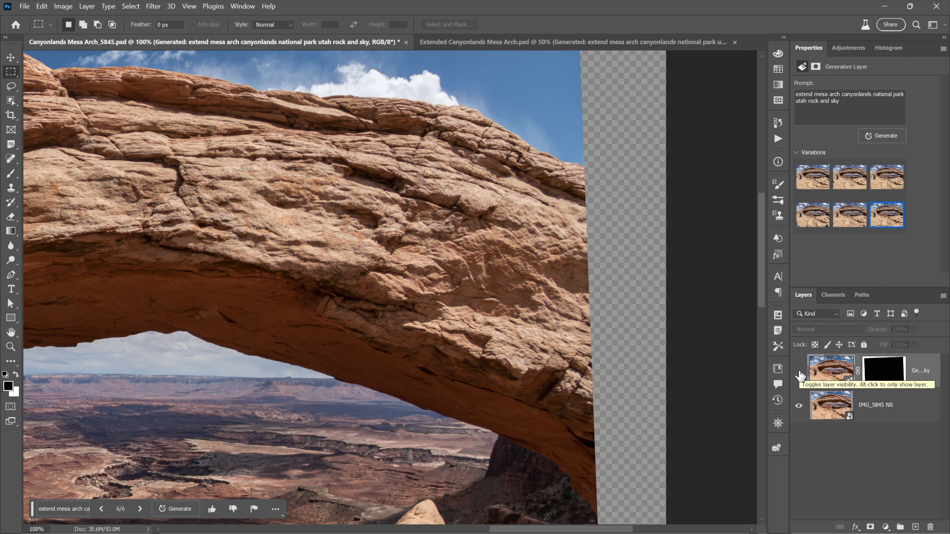
pyautogui.scroll(-10, 314, 288)
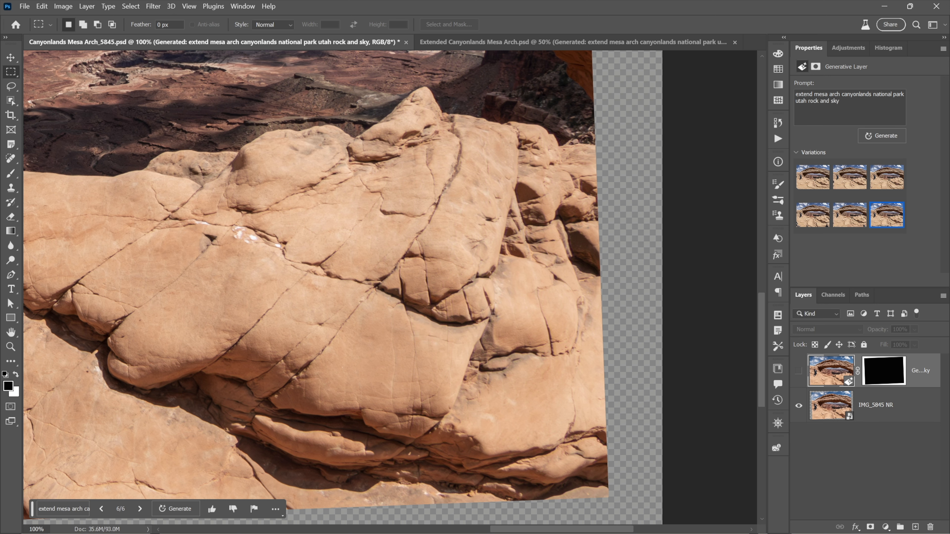
pyautogui.click(798, 372)
pyautogui.moveTo(575, 104); pyautogui.dragTo(541, 337)
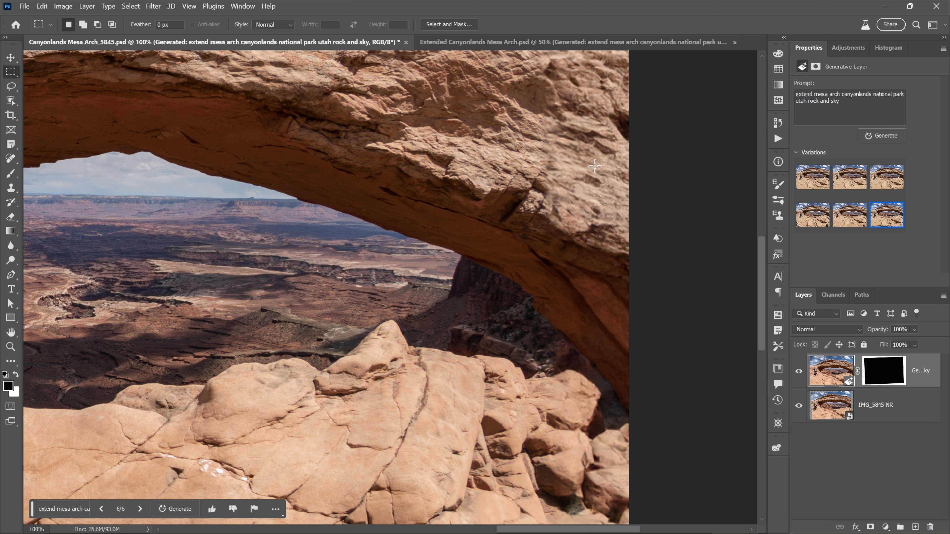
# Step: Compare generated and original detail on the arch and the seated woman by disabling the generative layer's mask and enabling it again
pyautogui.moveTo(535, 149); pyautogui.dragTo(545, 286)
pyautogui.click(555, 289)
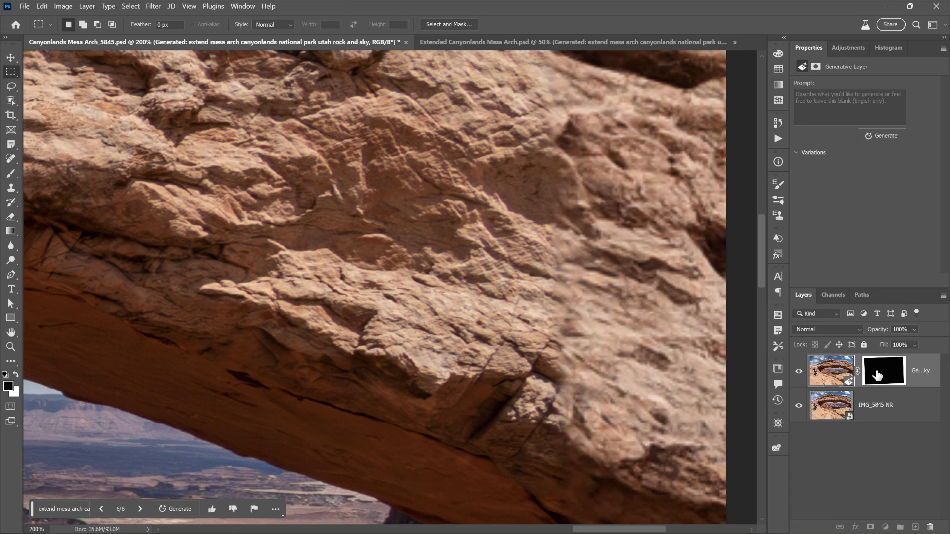
pyautogui.keyDown('shift'); pyautogui.click(877, 374); pyautogui.keyUp('shift')
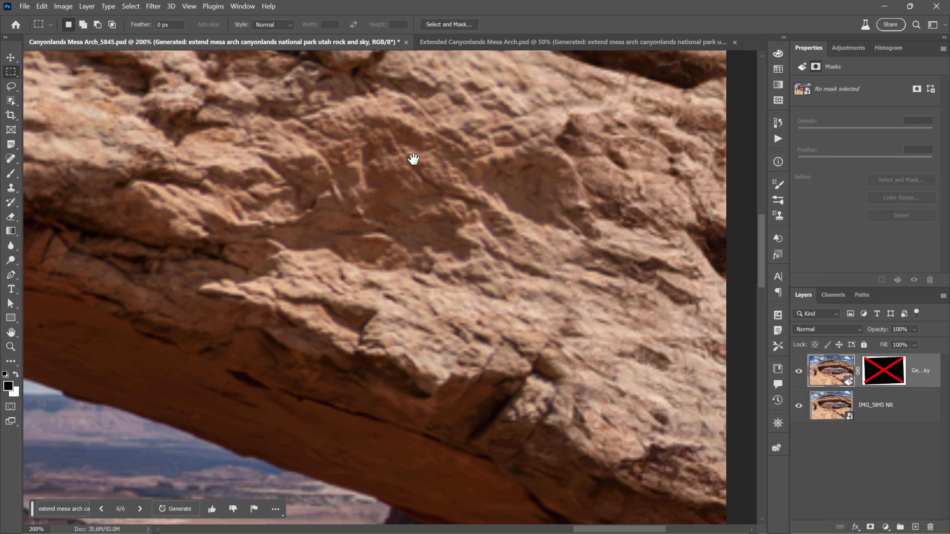
pyautogui.moveTo(414, 154); pyautogui.dragTo(419, 333)
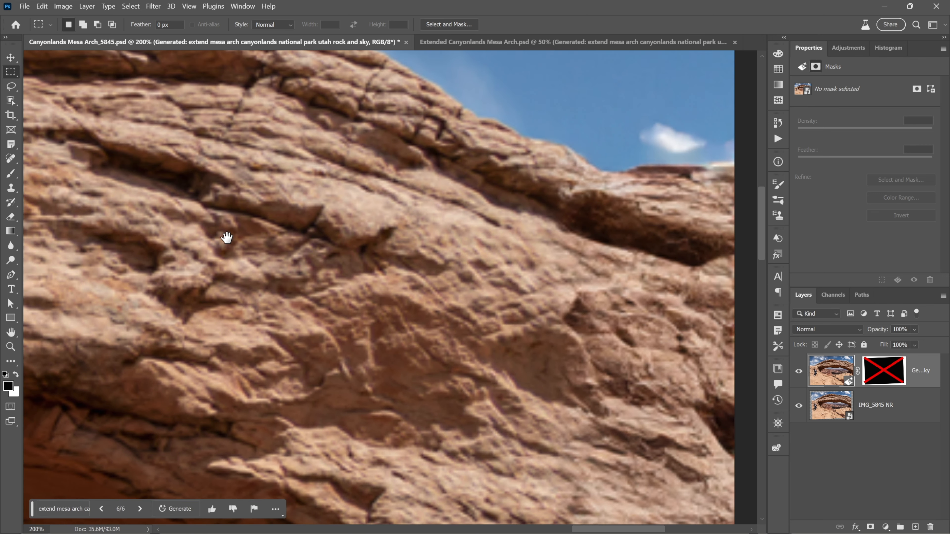
pyautogui.moveTo(225, 238); pyautogui.dragTo(357, 303)
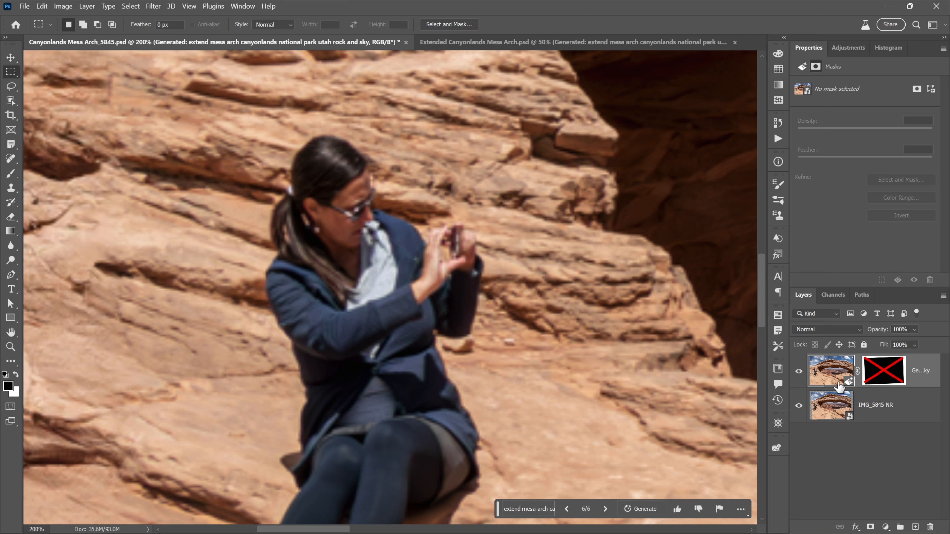
pyautogui.keyDown('shift'); pyautogui.click(880, 379); pyautogui.keyUp('shift')
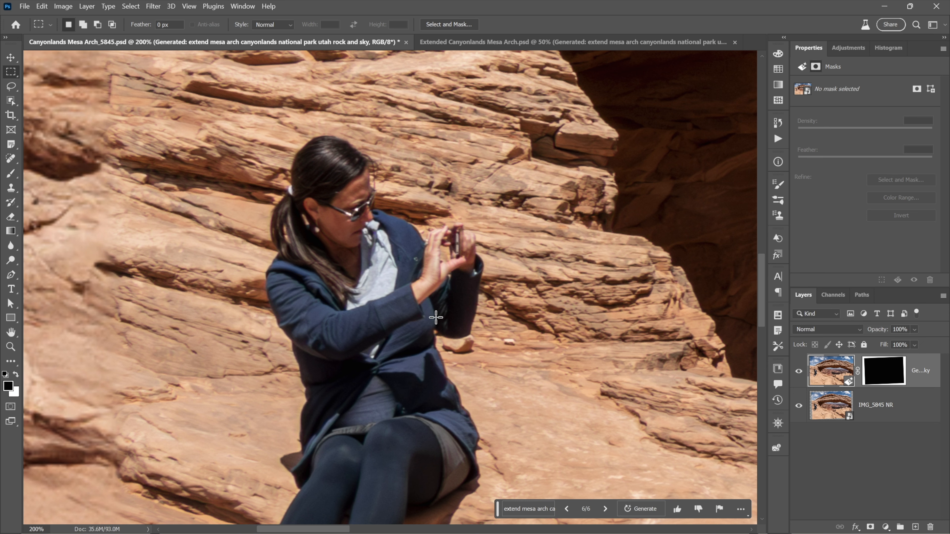
# Step: Apply Smart Sharpen to the generative layer with Amount 100%, Radius 2.0 px, Reduce Noise 10% and Remove set to Lens Blur
pyautogui.moveTo(148, 297); pyautogui.dragTo(327, 328)
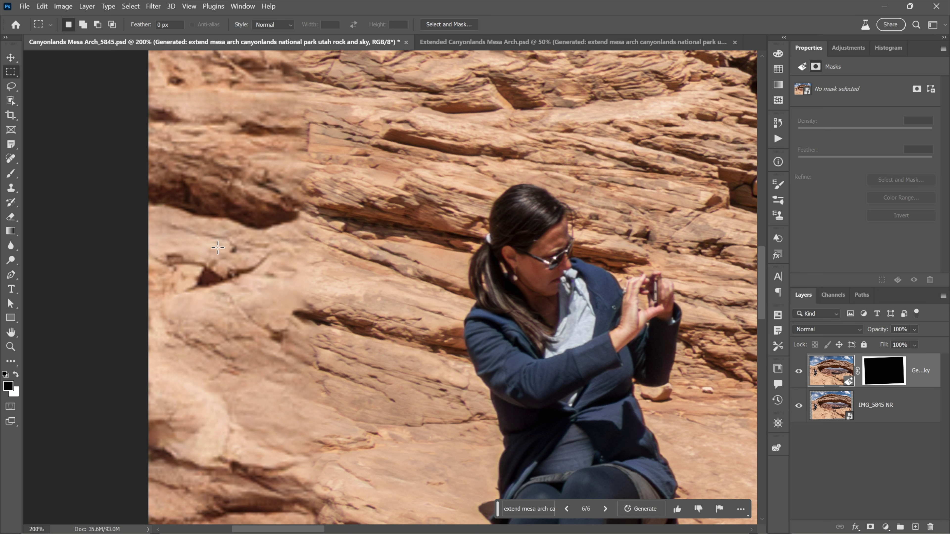
pyautogui.moveTo(270, 202); pyautogui.dragTo(253, 312)
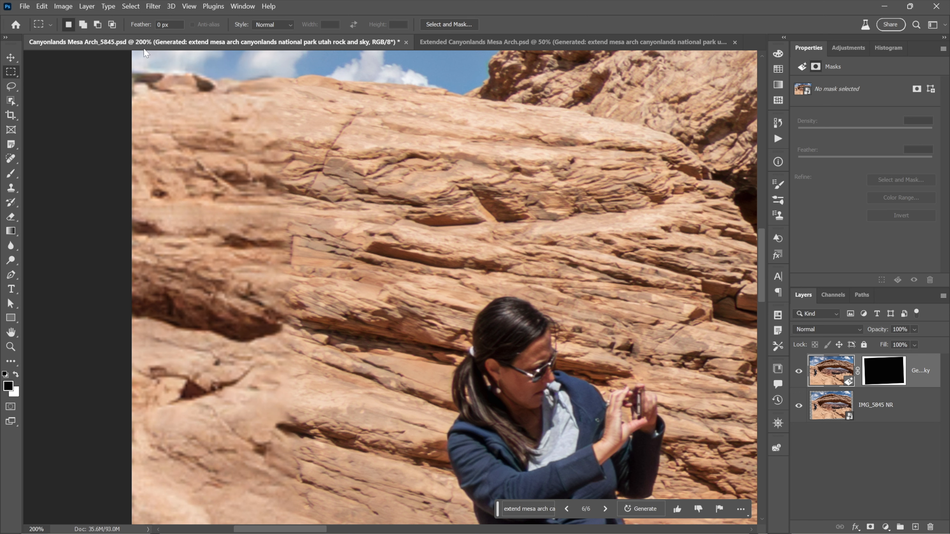
pyautogui.click(153, 6)
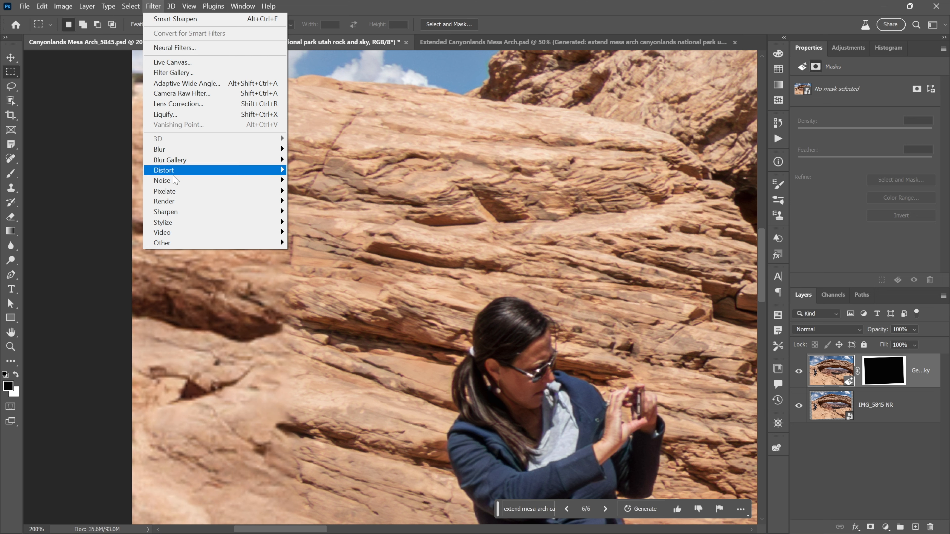
pyautogui.moveTo(194, 212)
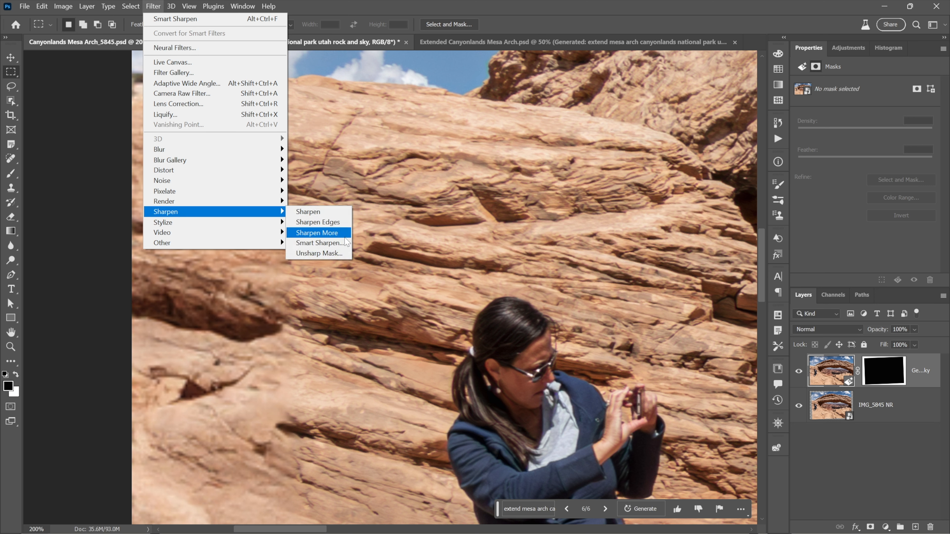
pyautogui.click(345, 245)
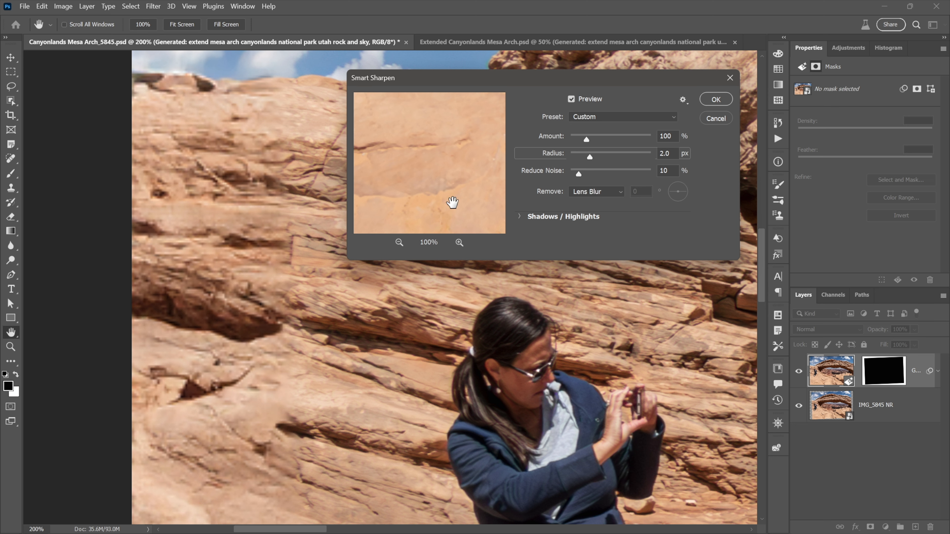
pyautogui.click(532, 376)
pyautogui.click(459, 242)
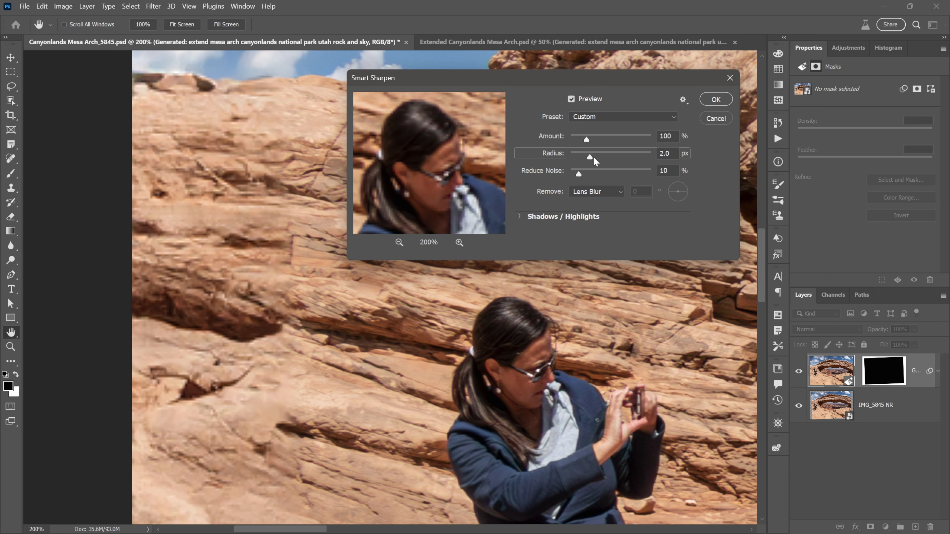
pyautogui.click(713, 104)
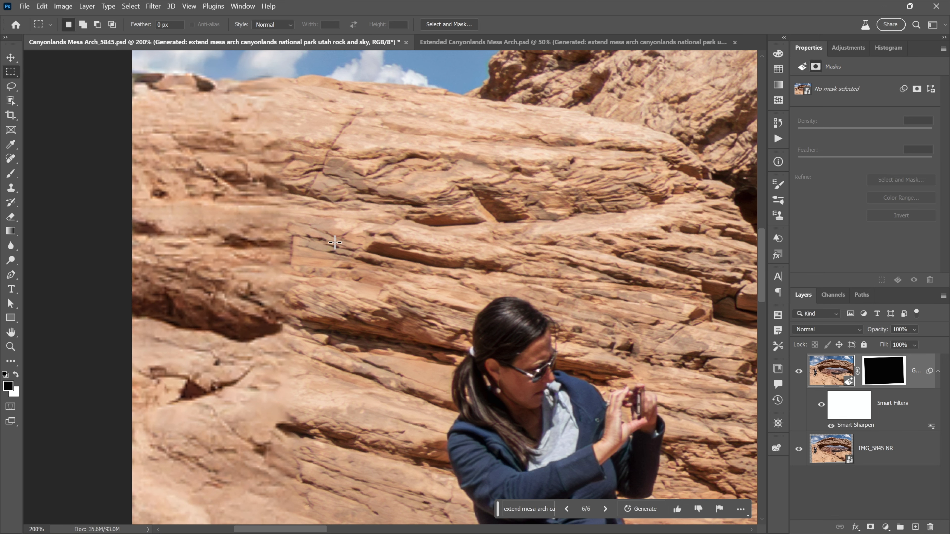
# Step: Delete the blank filter mask from the generative layer's Smart Filters
pyautogui.hotkey('ctrl', '0')
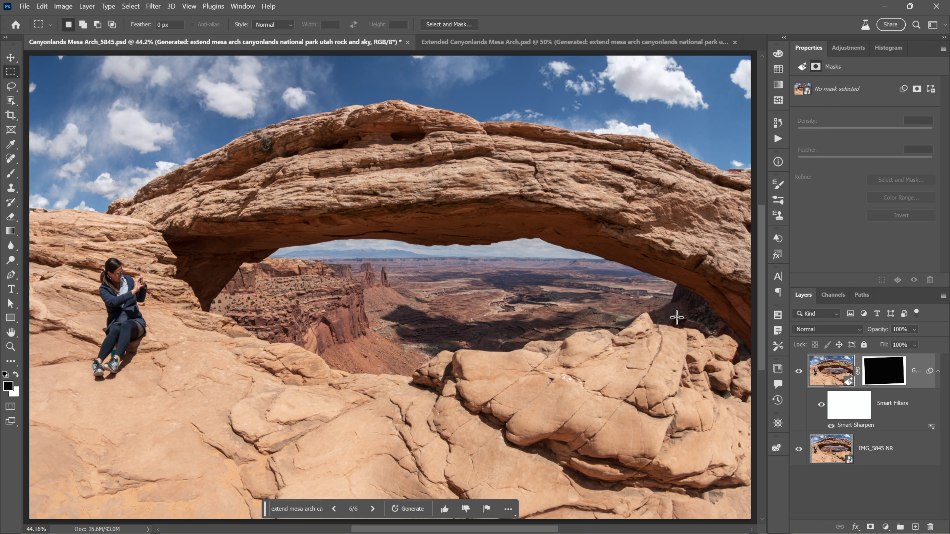
pyautogui.click(821, 406)
pyautogui.click(821, 405)
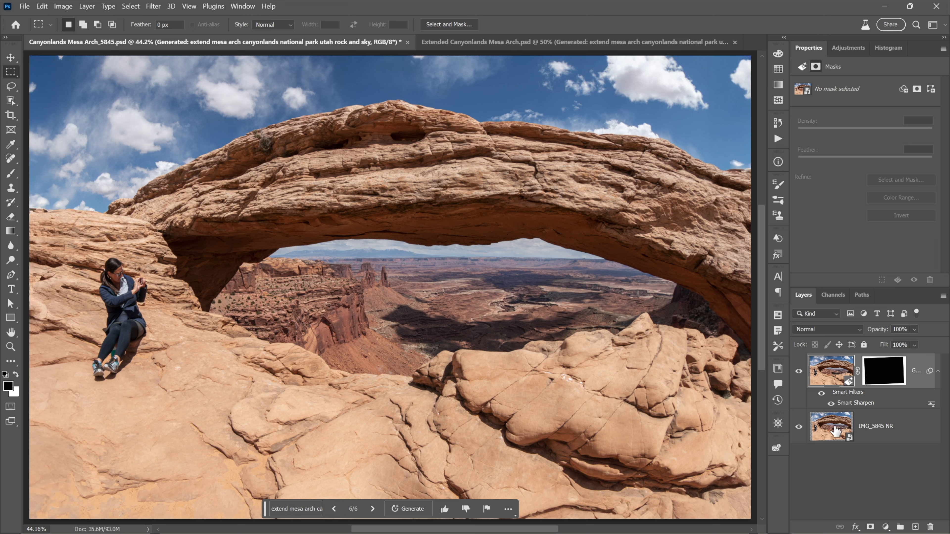
# Step: Copy the original photo to a new layer named pixels above the generative layer, and hide the generative and original layers
pyautogui.click(834, 427)
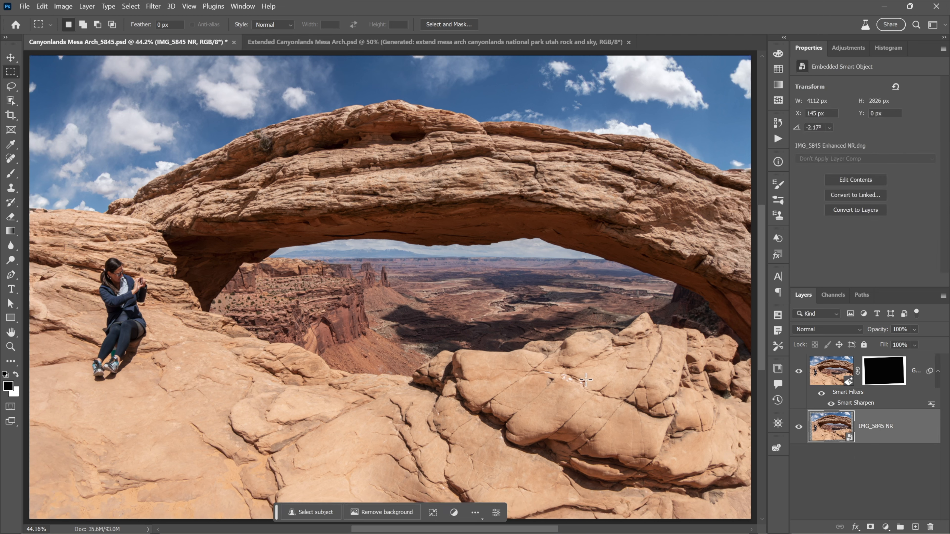
pyautogui.hotkey('ctrl', 'a')
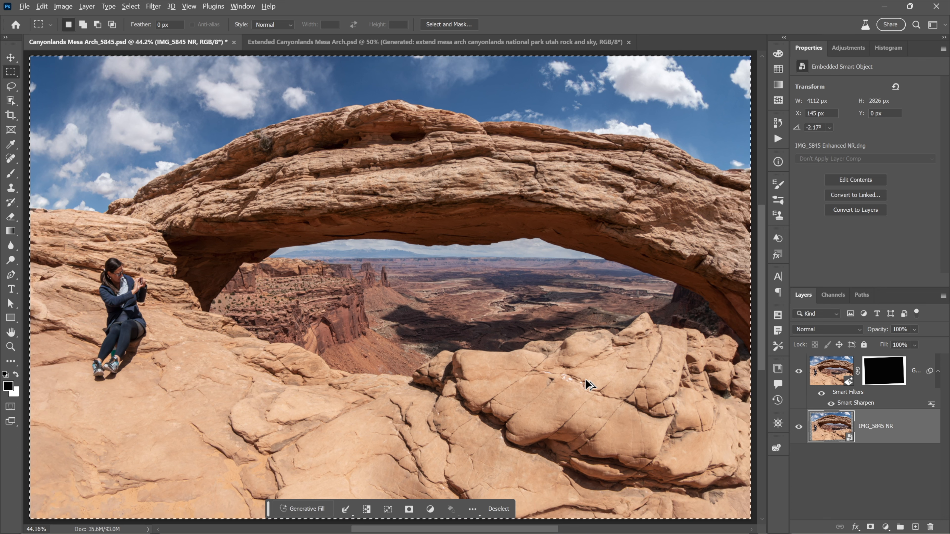
pyautogui.hotkey('ctrl', 'shift', 'n')
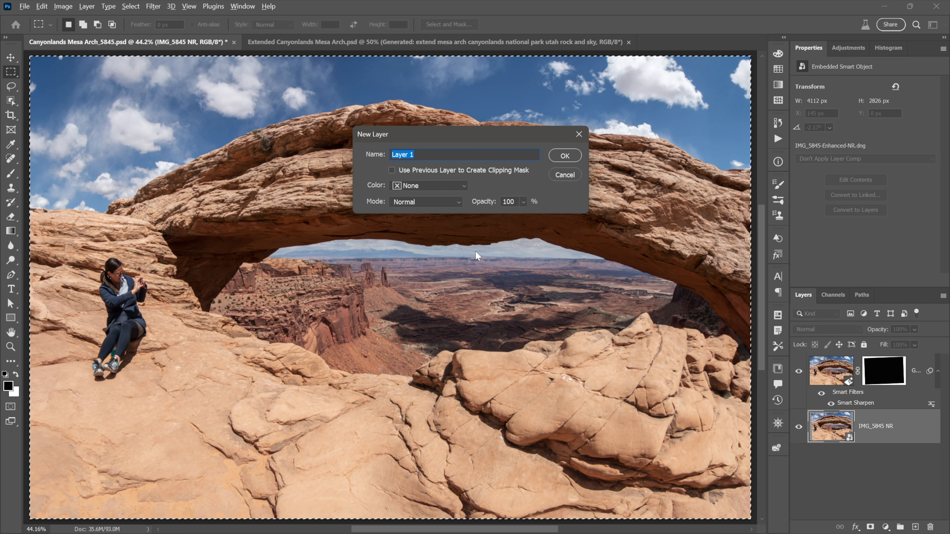
pyautogui.write('pixels')
pyautogui.click(564, 155)
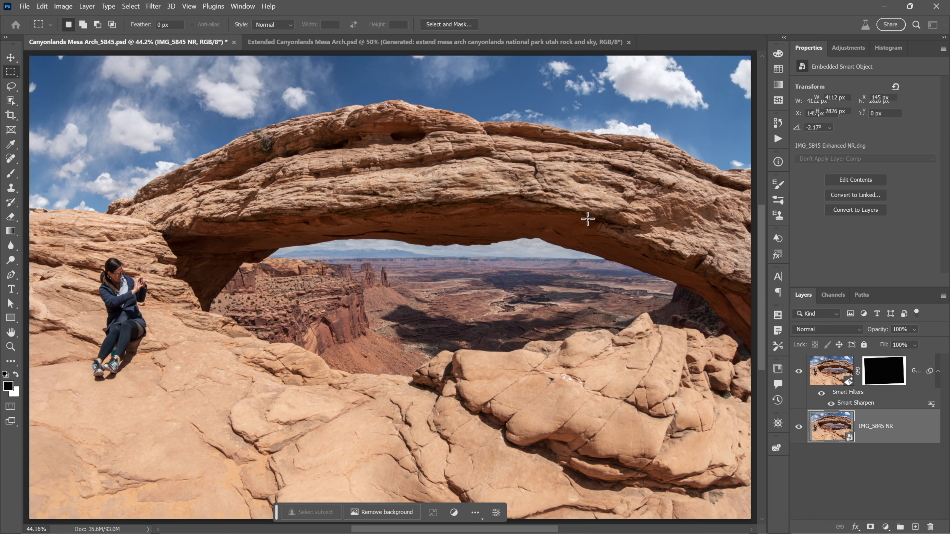
pyautogui.moveTo(834, 425); pyautogui.dragTo(831, 363)
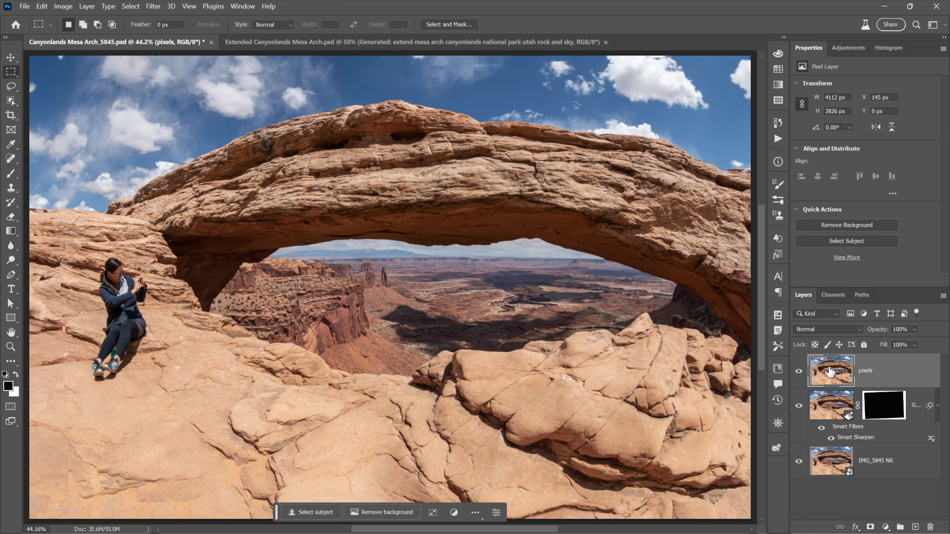
pyautogui.click(797, 406)
pyautogui.click(799, 461)
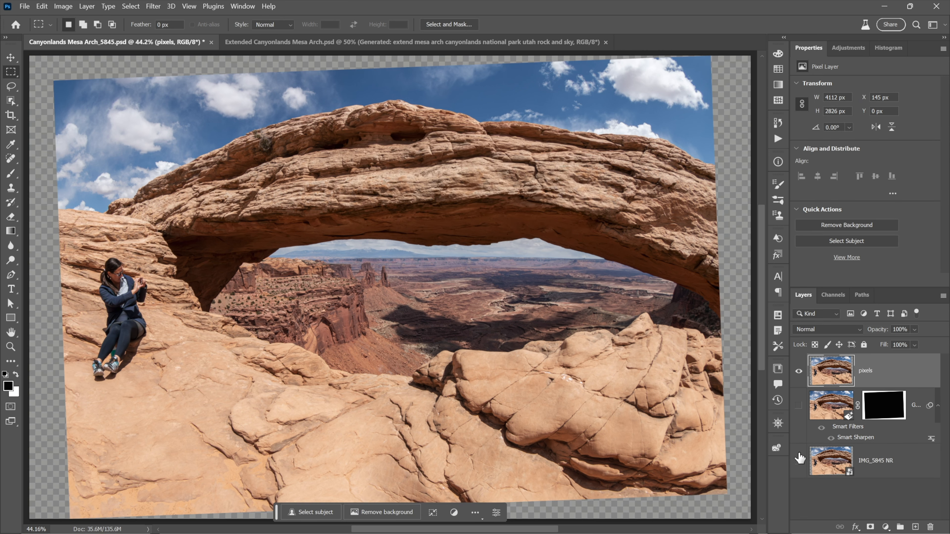
# Step: Select the outline of the pixels layer, contract the selection by 10 pixels and invert it to cover the empty borders
pyautogui.keyDown('ctrl'); pyautogui.click(835, 376); pyautogui.keyUp('ctrl')
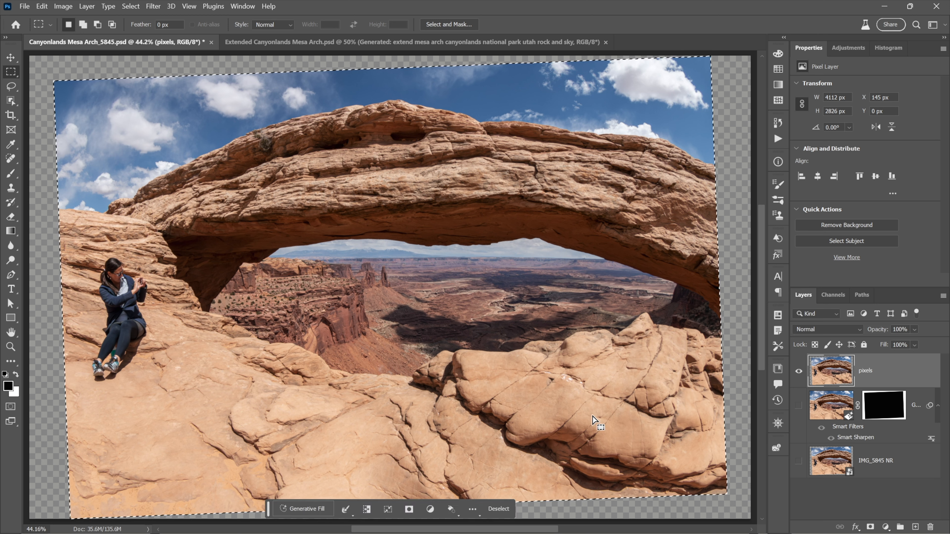
pyautogui.click(345, 510)
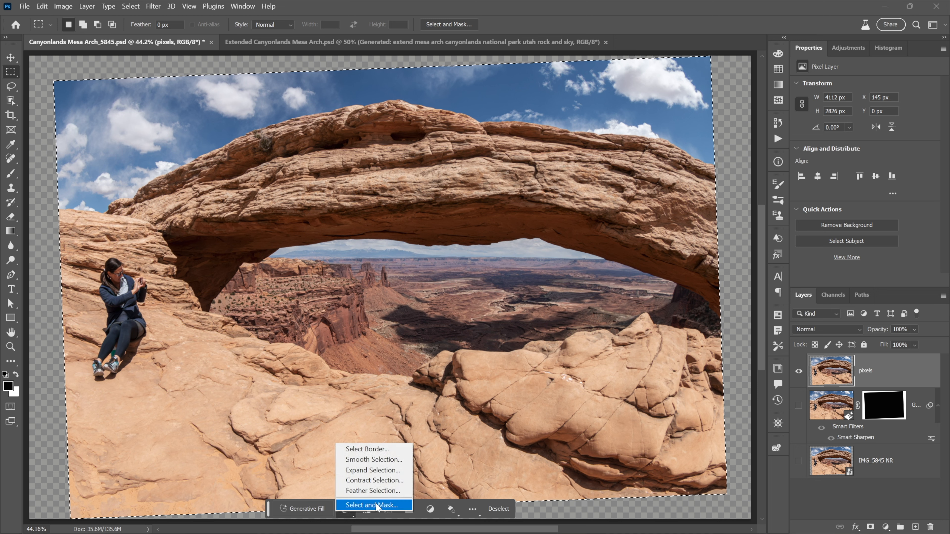
pyautogui.click(373, 481)
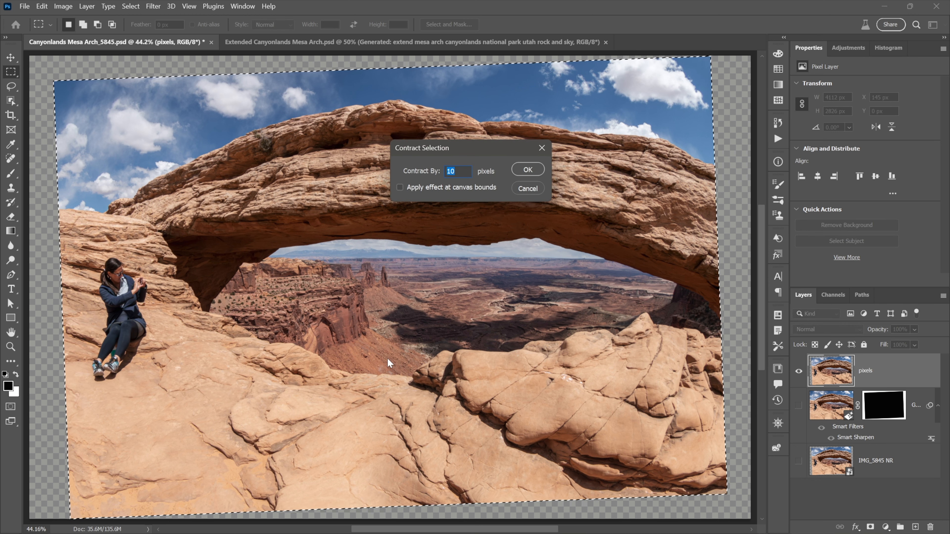
pyautogui.click(515, 168)
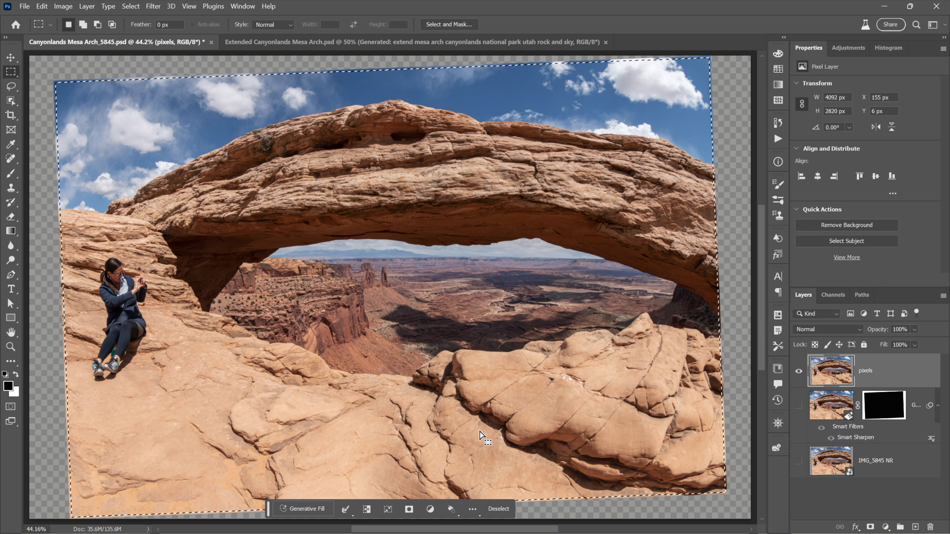
pyautogui.hotkey('ctrl', 'shift', 'i')
# Step: Start Content-Aware Fill on the borders with the seated woman excluded from the sampling area, and inspect the preview around her
pyautogui.click(42, 6)
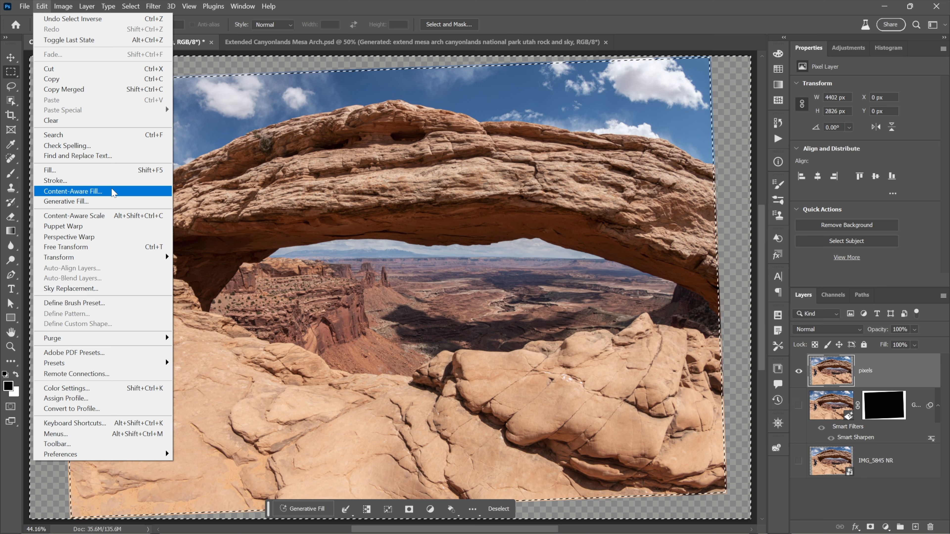
pyautogui.click(114, 192)
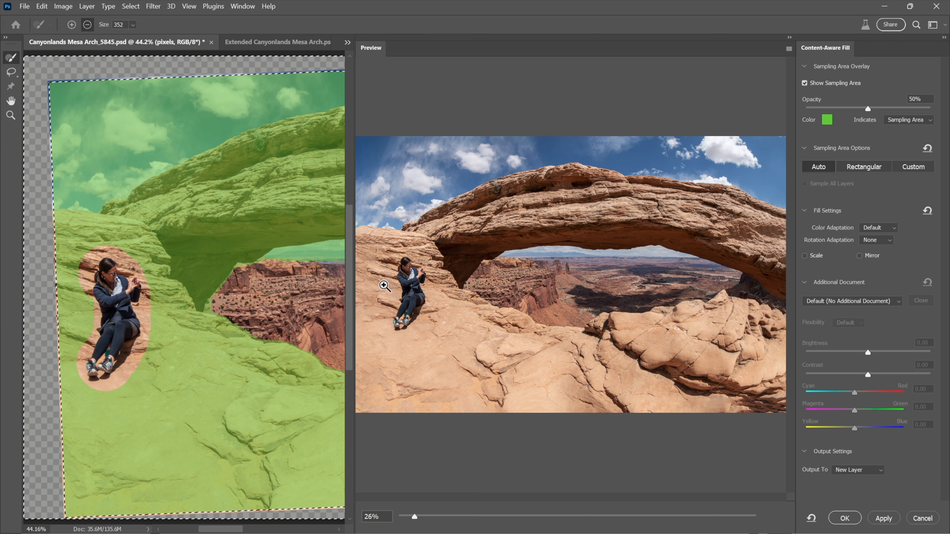
pyautogui.click(381, 284)
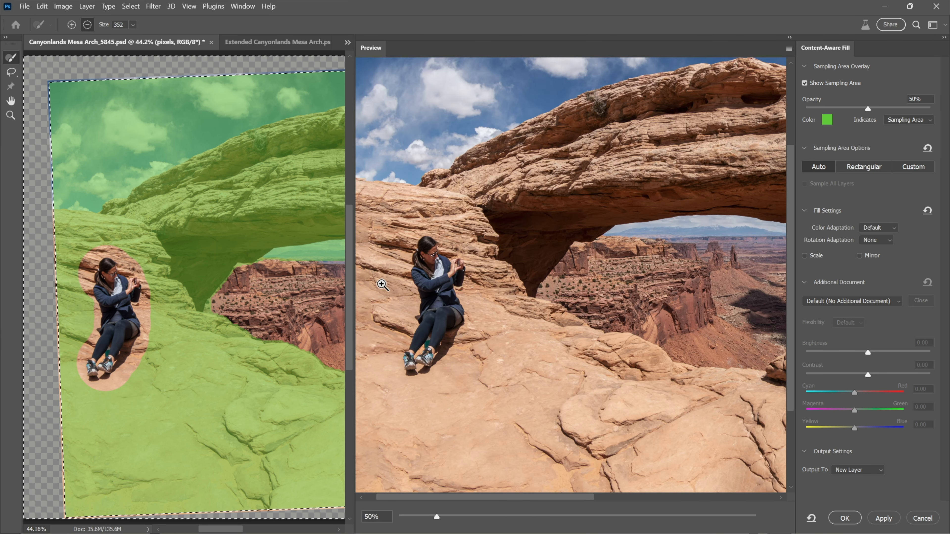
pyautogui.click(381, 284)
pyautogui.moveTo(401, 286); pyautogui.dragTo(421, 284)
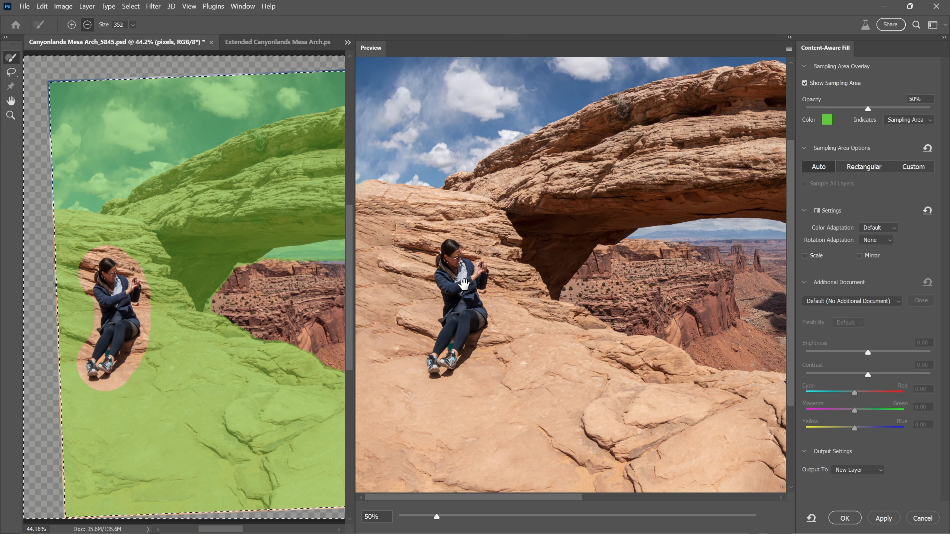
# Step: Compare the High and Very High colour adaptations, settle on High and output the Content-Aware Fill to a new layer
pyautogui.click(892, 229)
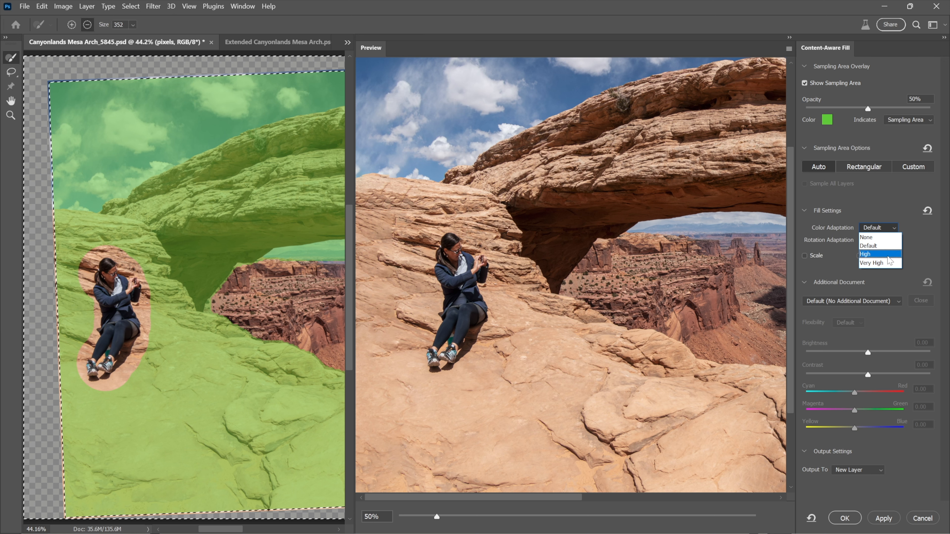
pyautogui.click(872, 253)
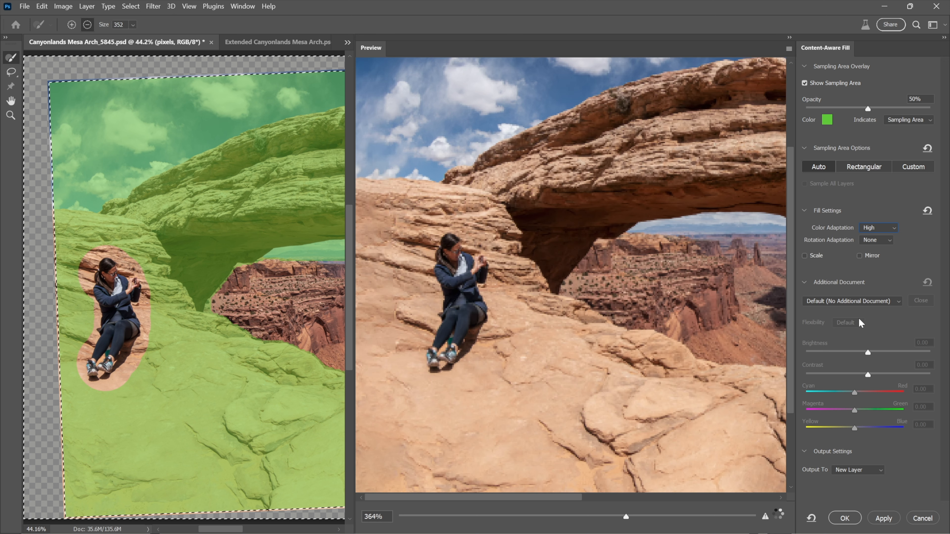
pyautogui.click(871, 227)
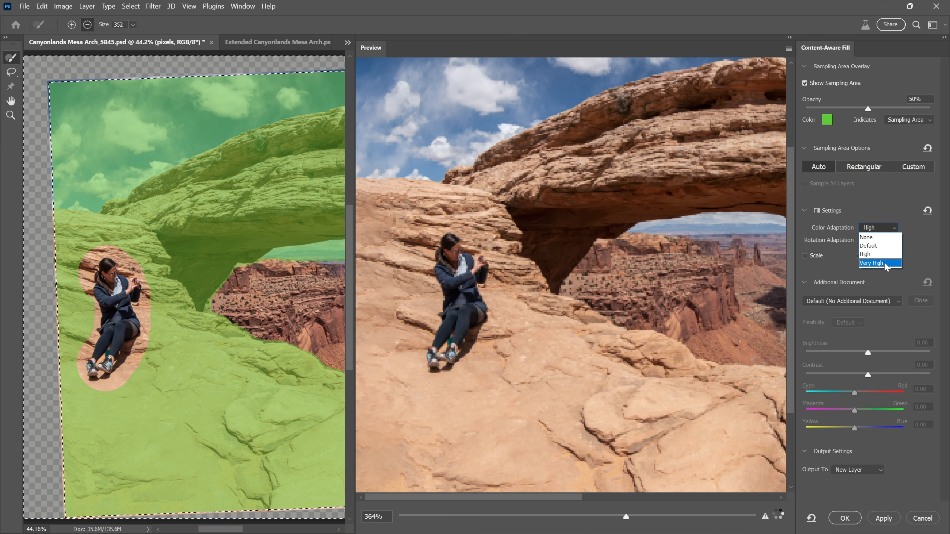
pyautogui.click(873, 262)
pyautogui.click(876, 228)
pyautogui.click(884, 256)
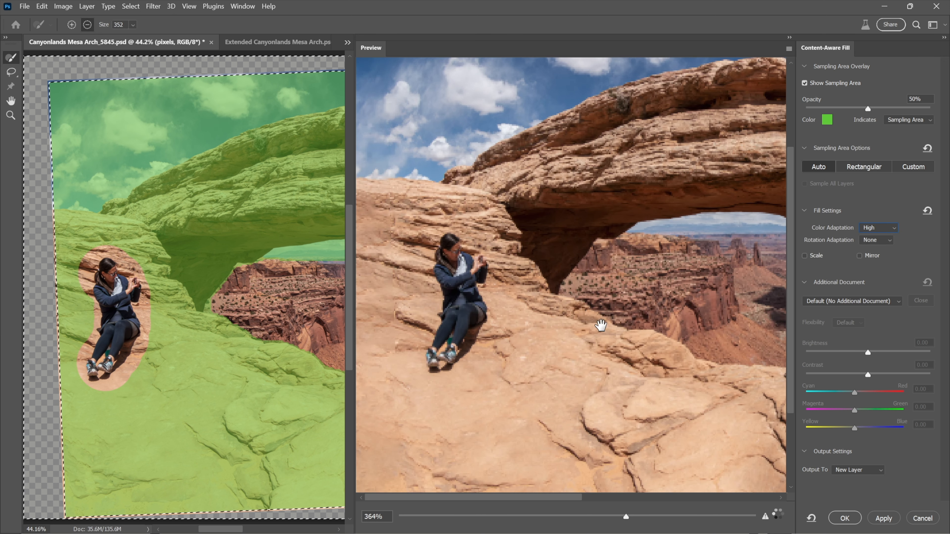
pyautogui.click(844, 519)
# Step: Rename the new fill layer CAF and clear the border selection
pyautogui.doubleClick(871, 371)
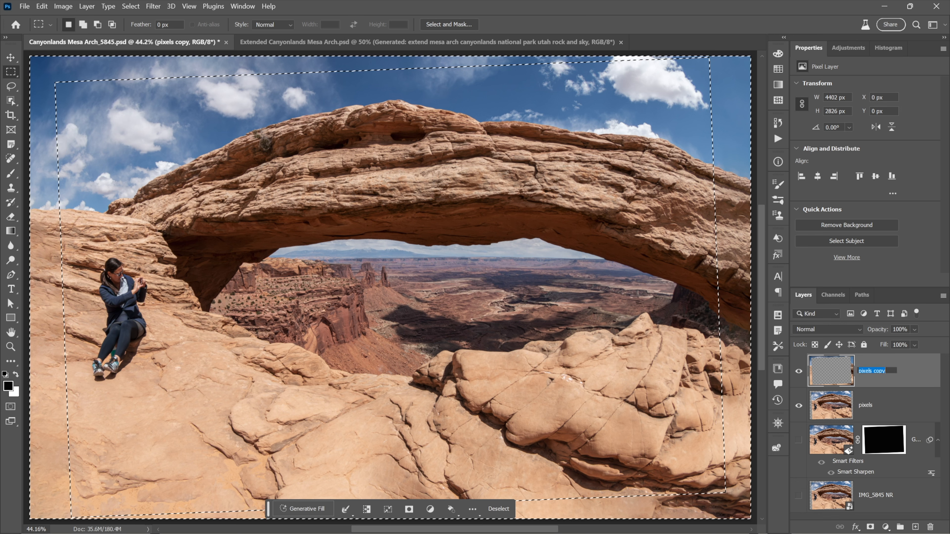
pyautogui.write('CAF')
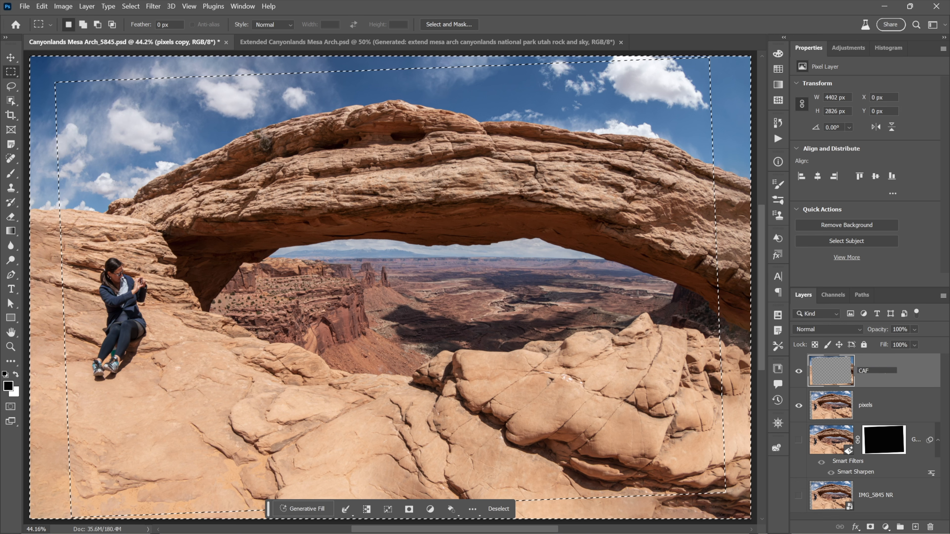
pyautogui.press('Return')
pyautogui.hotkey('ctrl', 'd')
# Step: Examine the Content-Aware Fill result at 100% along the photo's right edge, from the foreground rocks up to the arch
pyautogui.hotkey('ctrl', '1')
pyautogui.moveTo(654, 374); pyautogui.dragTo(102, 244)
pyautogui.moveTo(636, 325)
pyautogui.mouseDown()
pyautogui.moveTo(672, 355)
pyautogui.moveTo(527, 337)
pyautogui.moveTo(533, 332)
pyautogui.mouseUp()
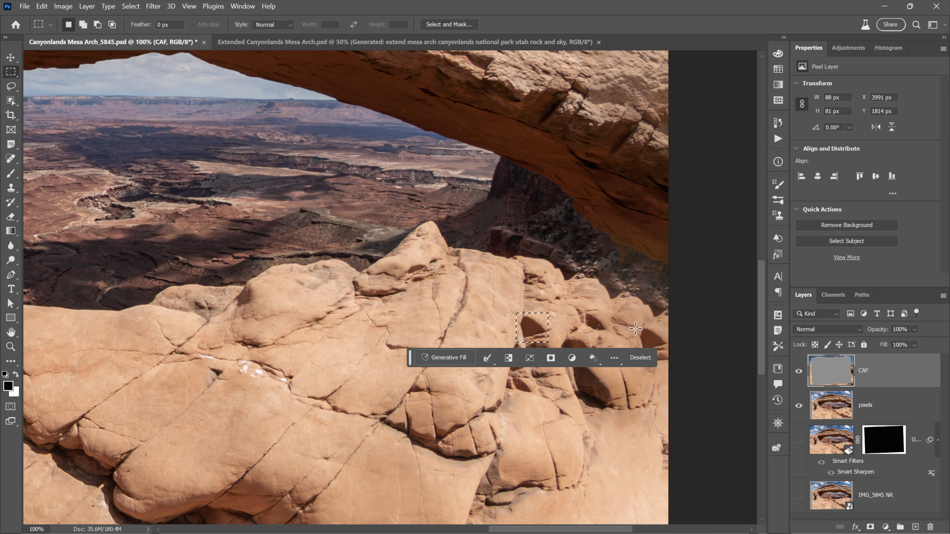
pyautogui.hotkey('ctrl', 'd')
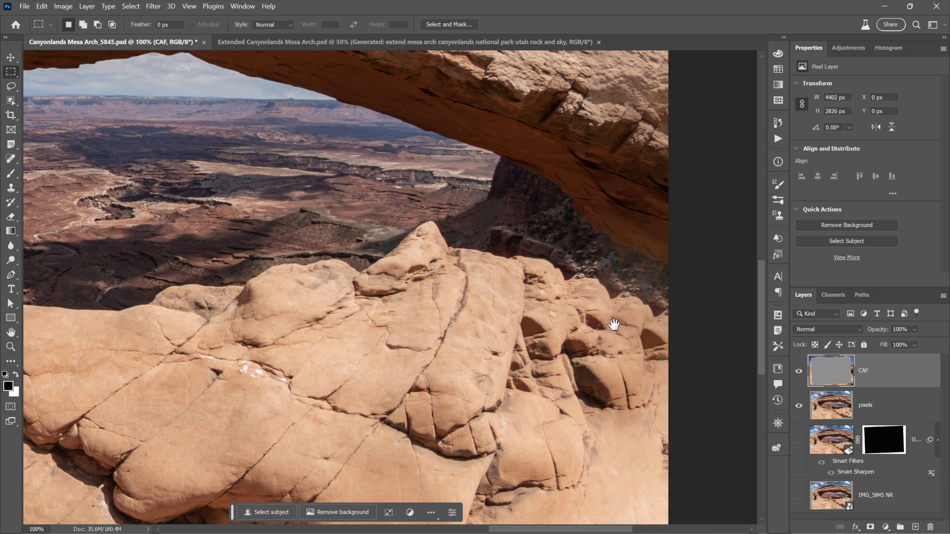
pyautogui.moveTo(599, 225); pyautogui.dragTo(591, 424)
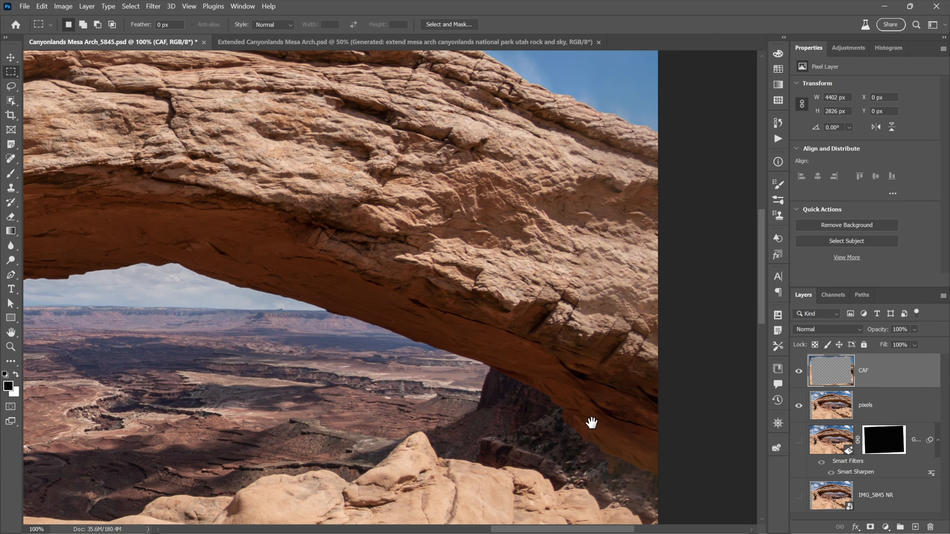